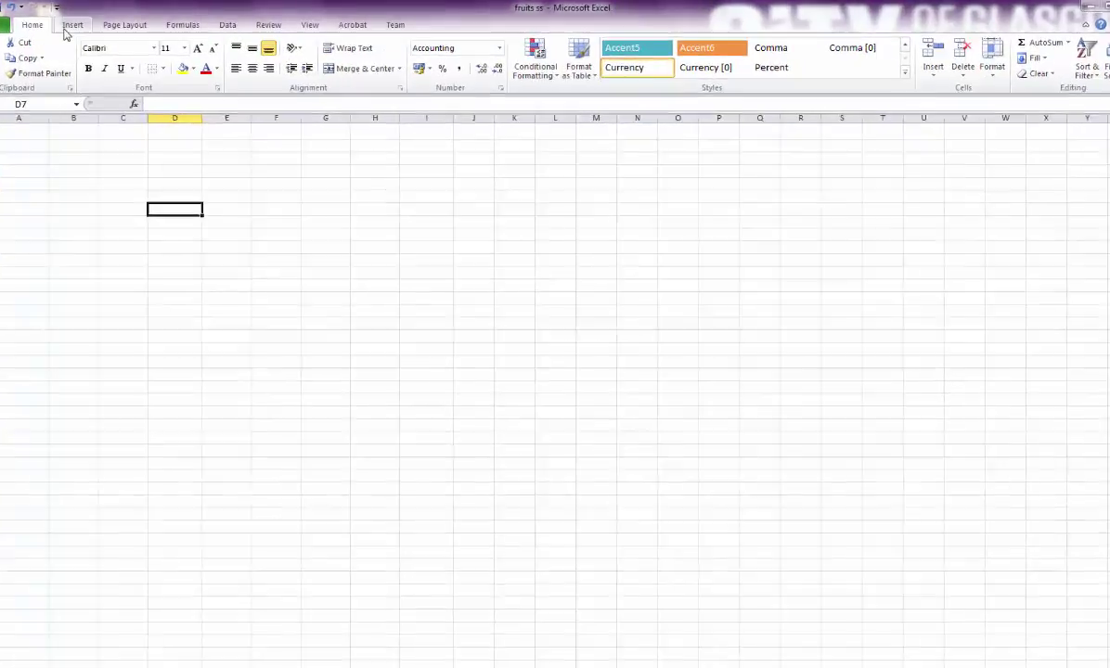
Step: Browse the Insert, Page Layout, Formulas, Data, Review, View and Acrobat ribbon tabs, then return to Home
left_click(95, 23)
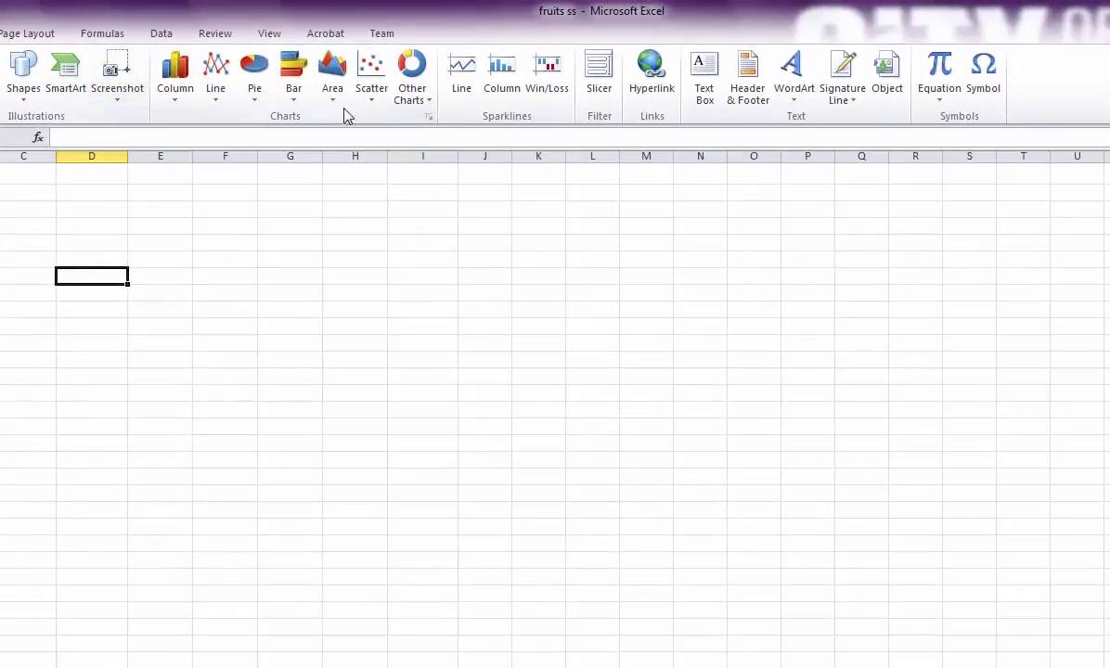
left_click(17, 34)
left_click(118, 38)
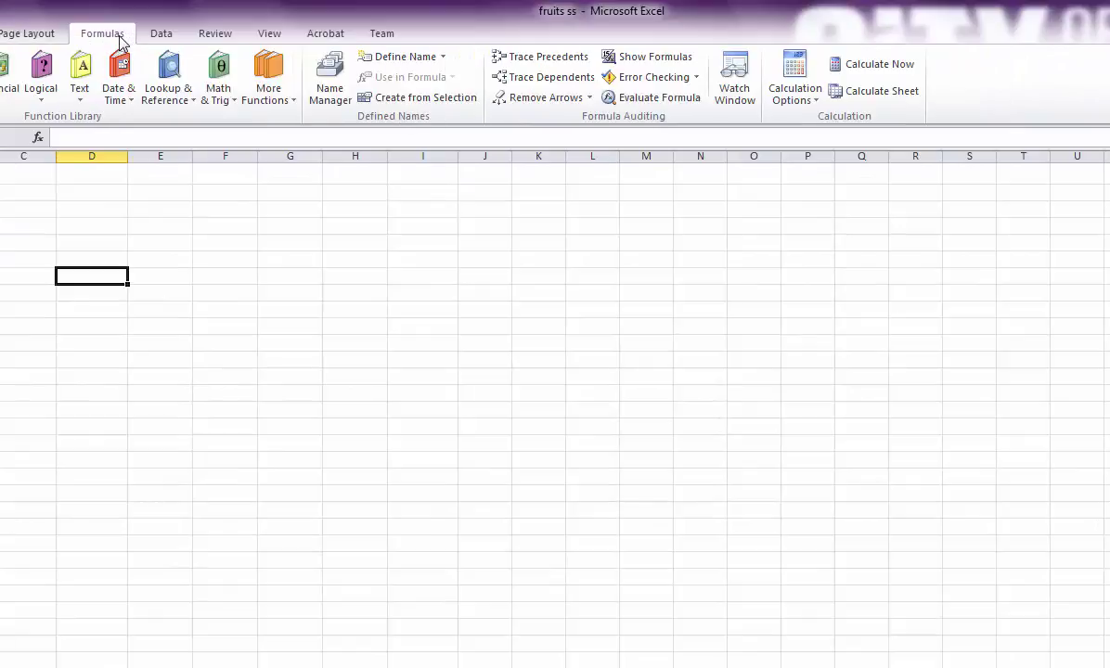
left_click(158, 35)
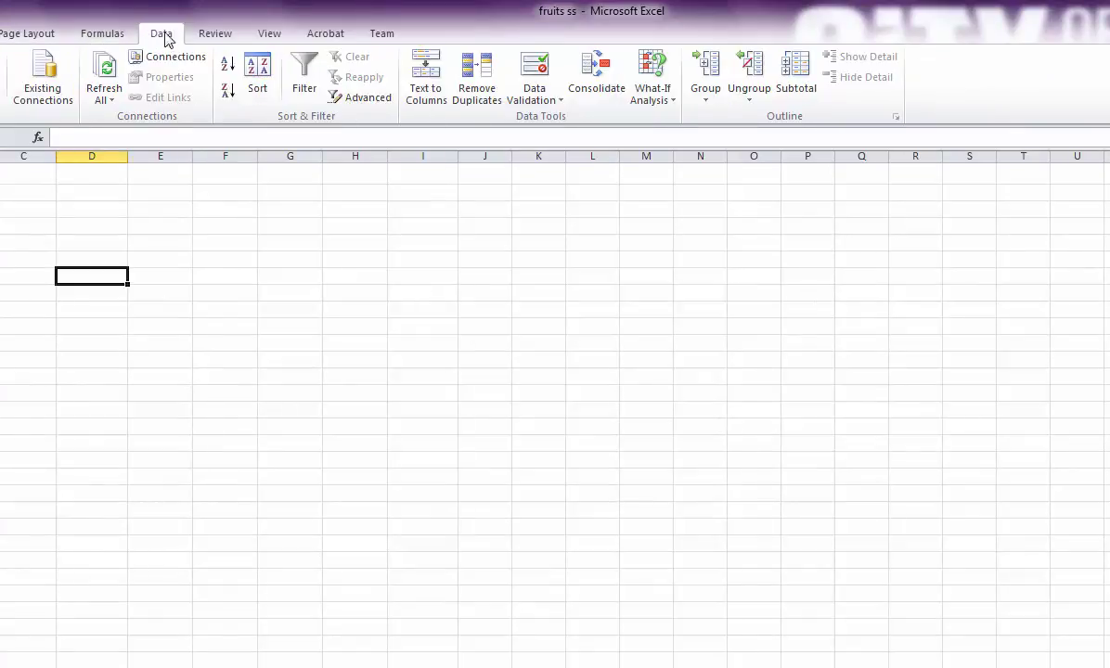
left_click(210, 35)
left_click(264, 36)
left_click(319, 39)
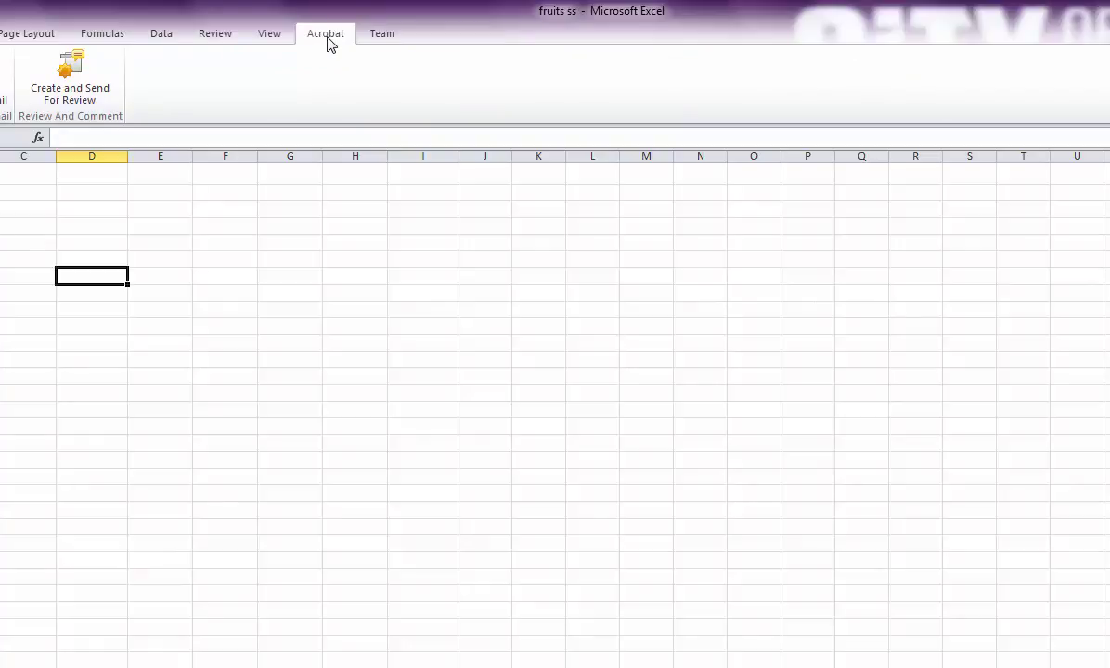
left_click(2, 33)
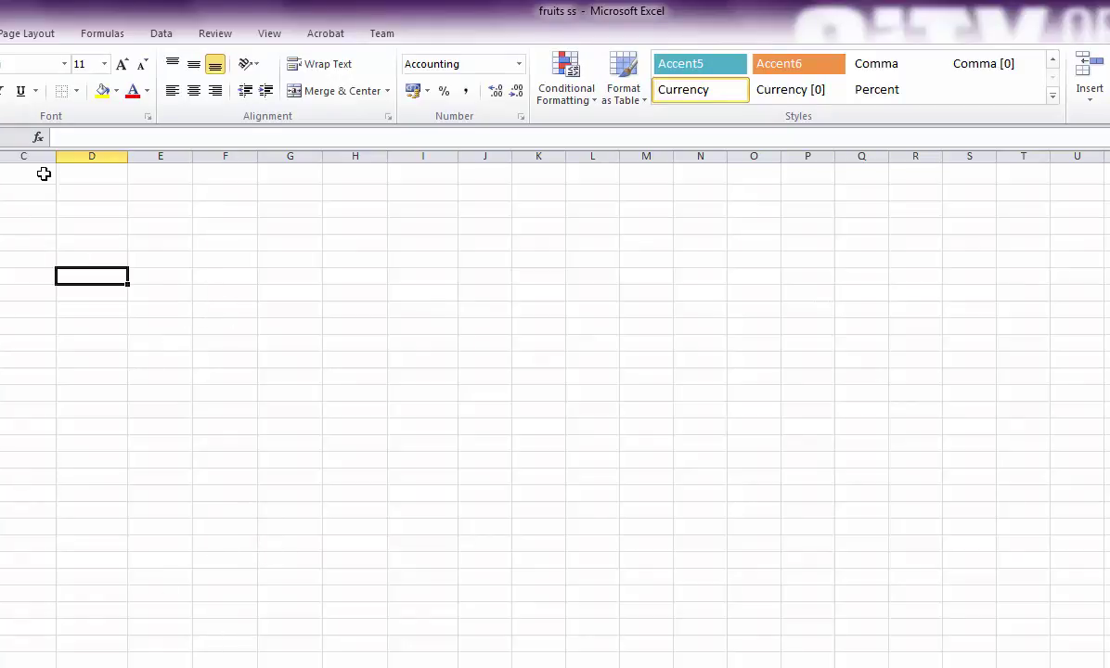
Step: Practise selecting single cells such as G19, I12, D13, K17, D10, D15, F15 and F13
left_click(78, 138)
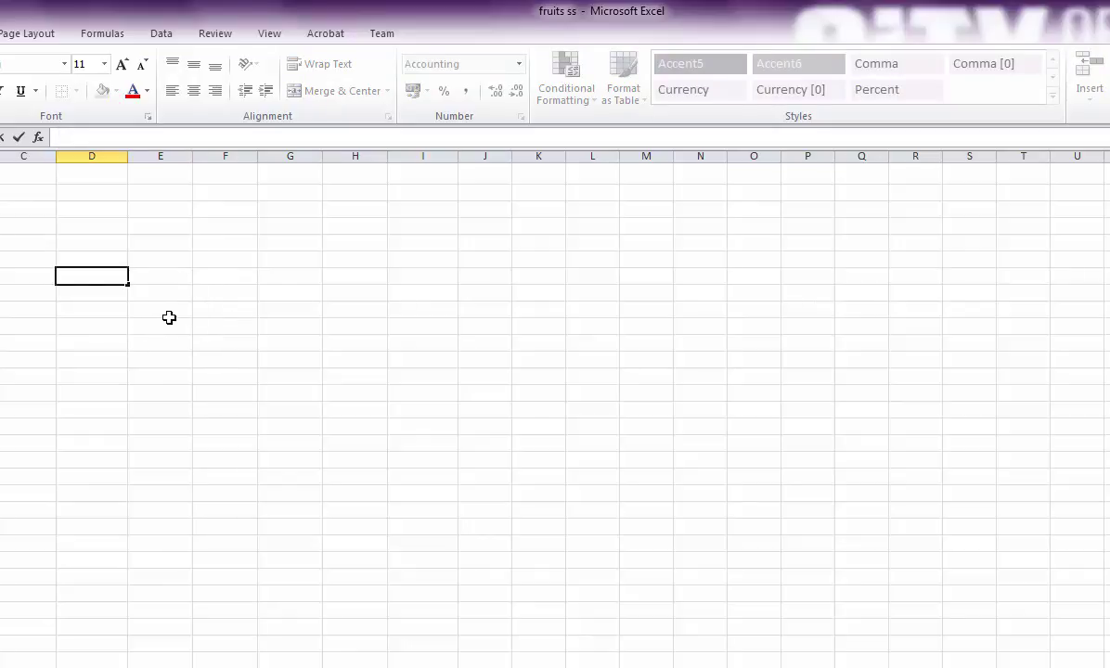
left_click(166, 313)
left_click(474, 312)
left_click(215, 375)
left_click(371, 459)
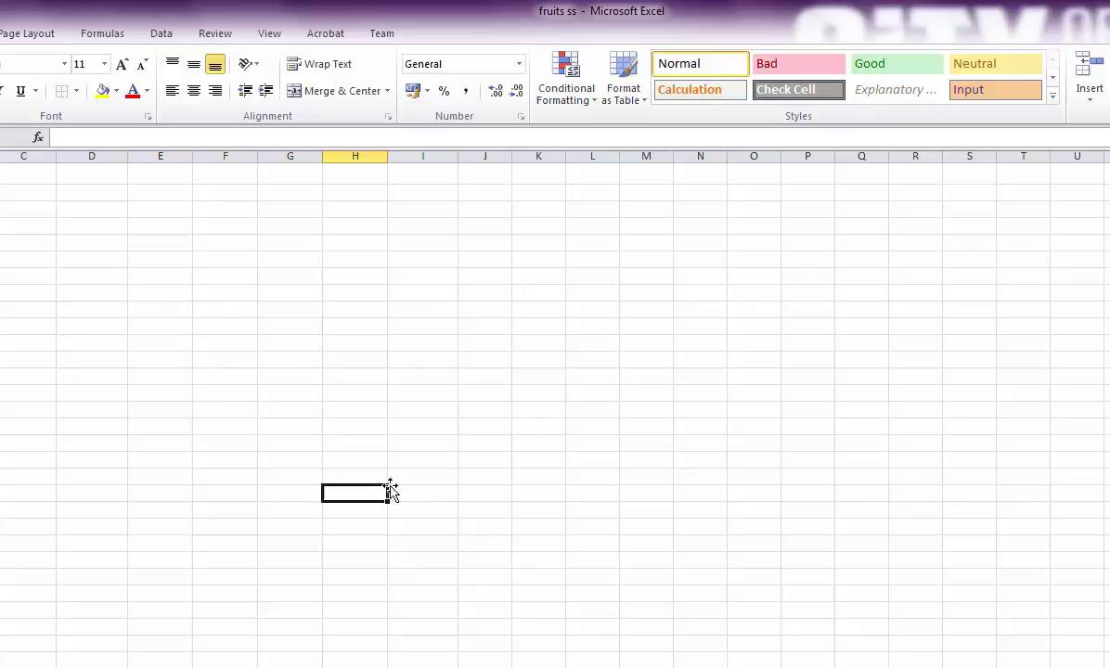
left_click(397, 341)
left_click(139, 341)
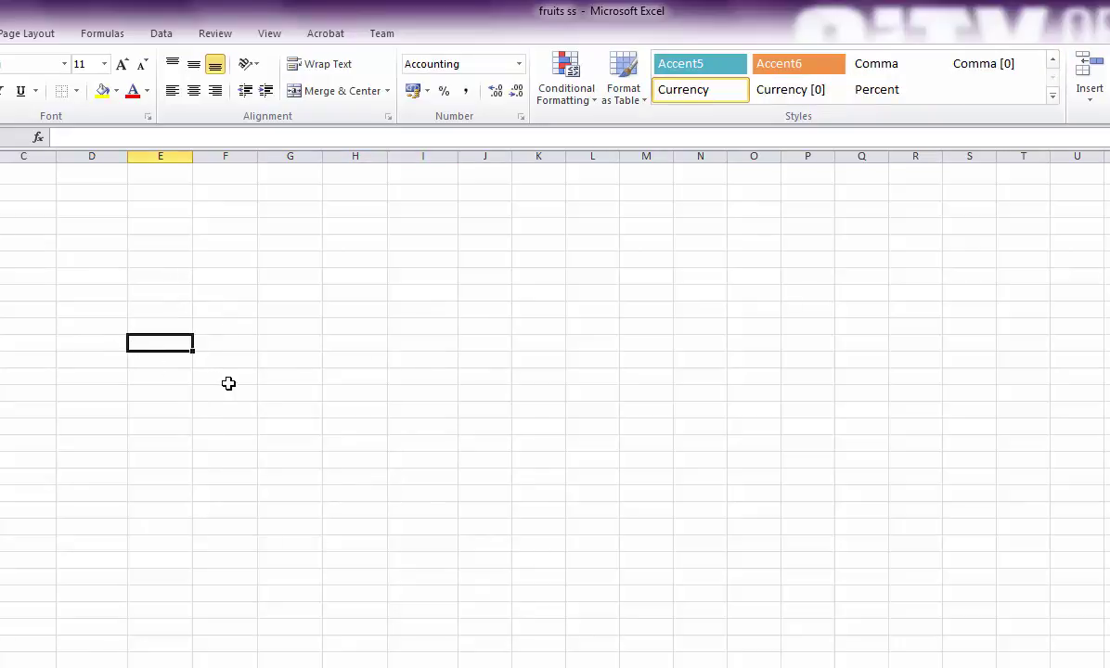
left_click(293, 342)
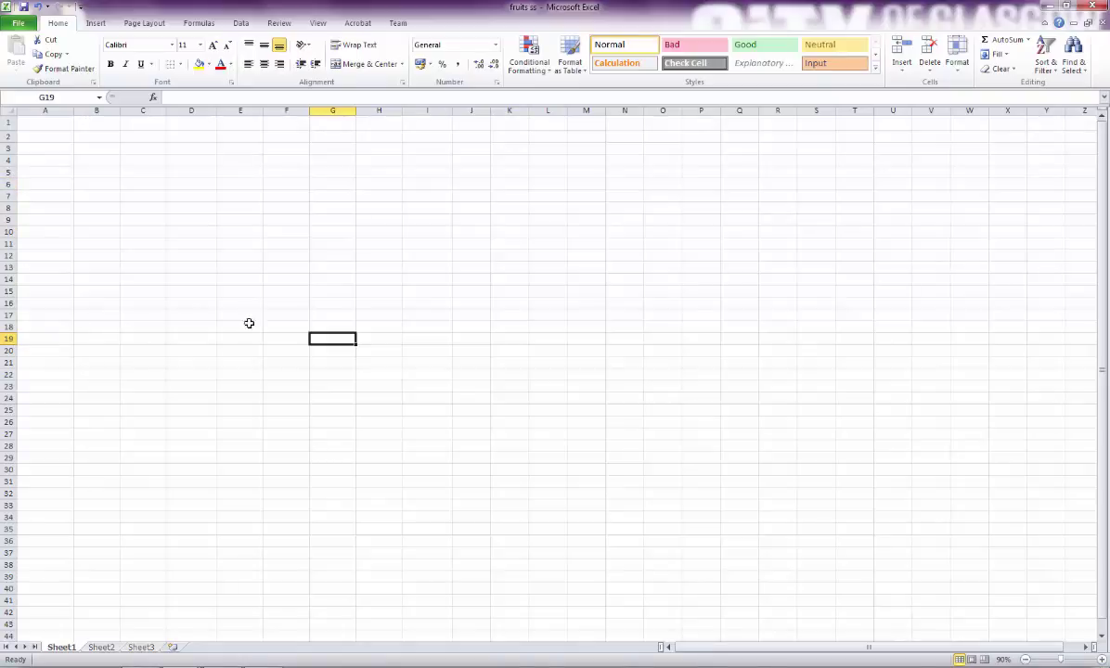
left_click(431, 258)
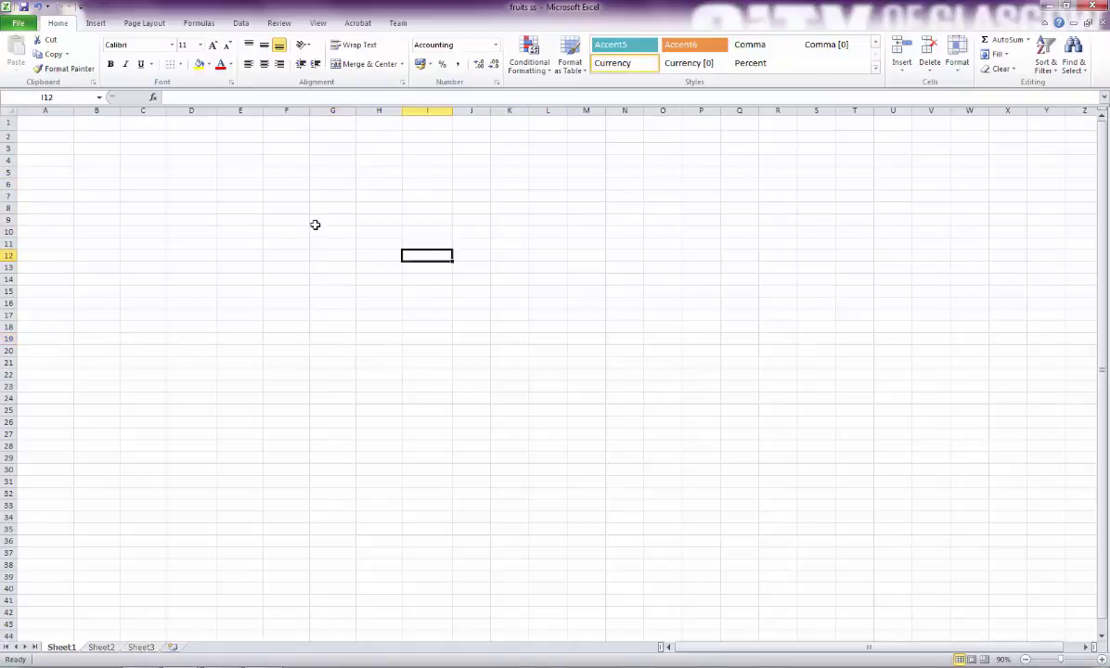
left_click(172, 268)
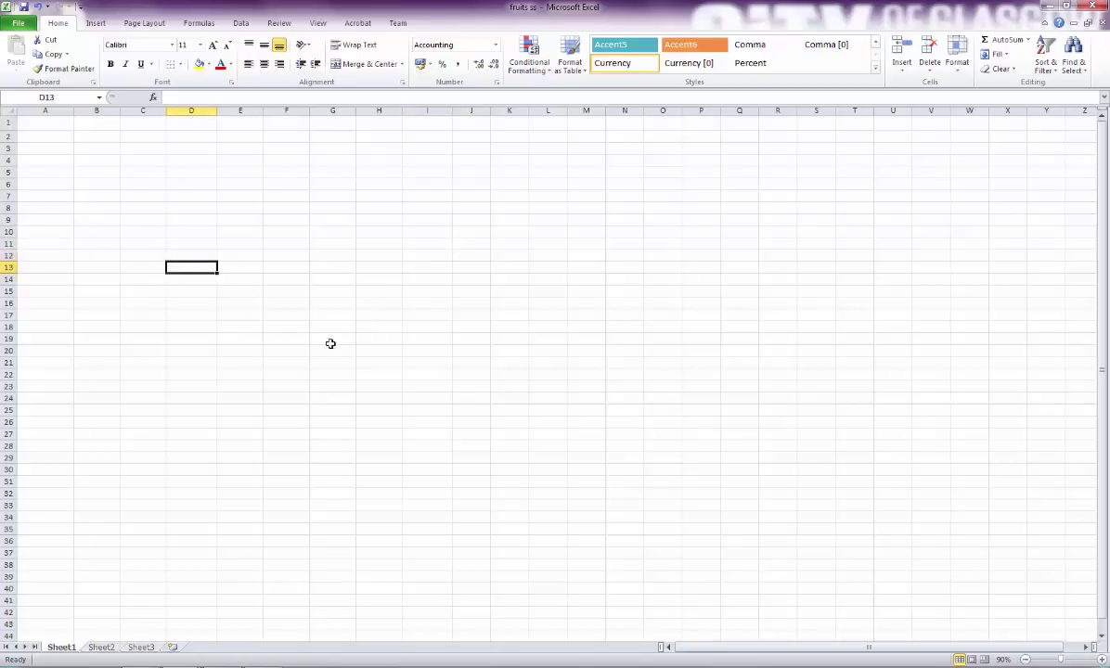
left_click(509, 315)
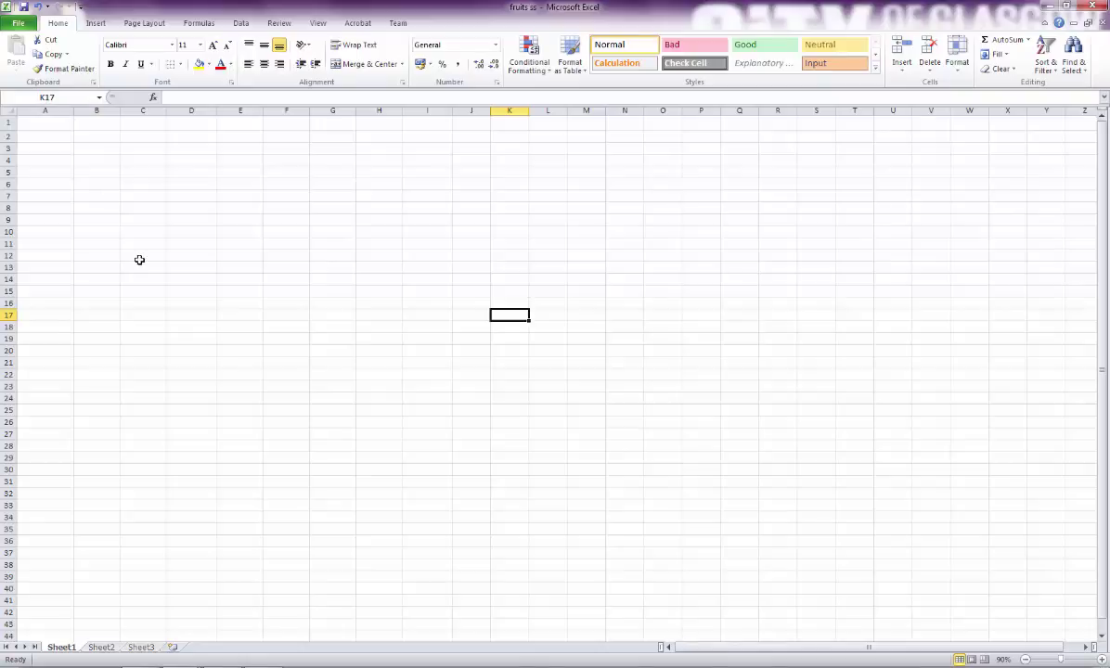
left_click(171, 231)
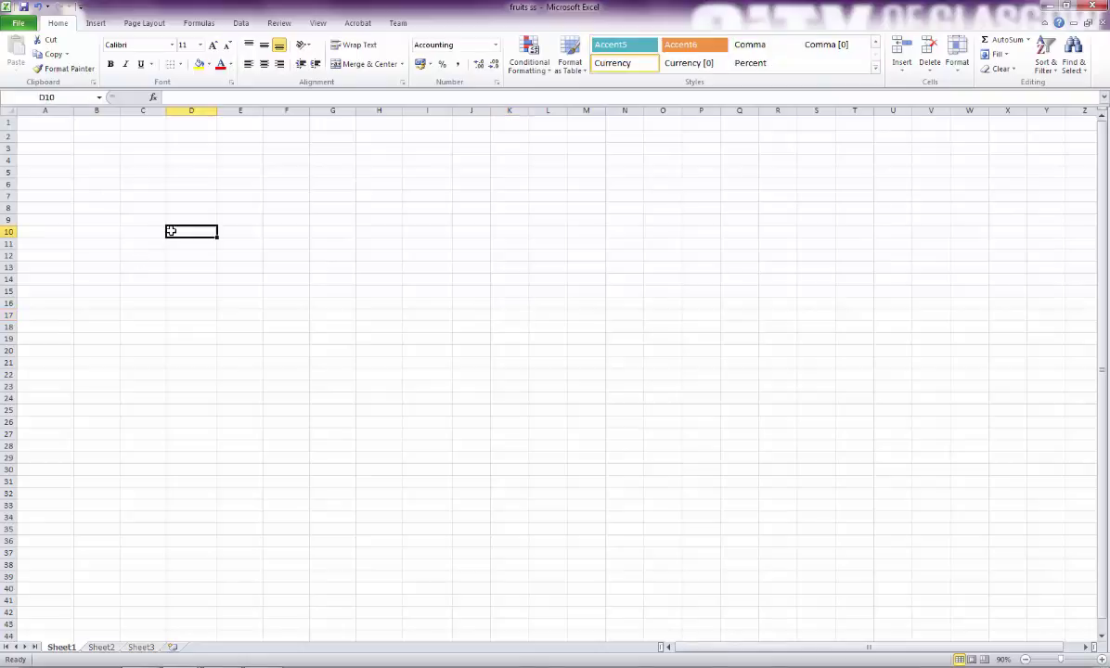
left_click(187, 290)
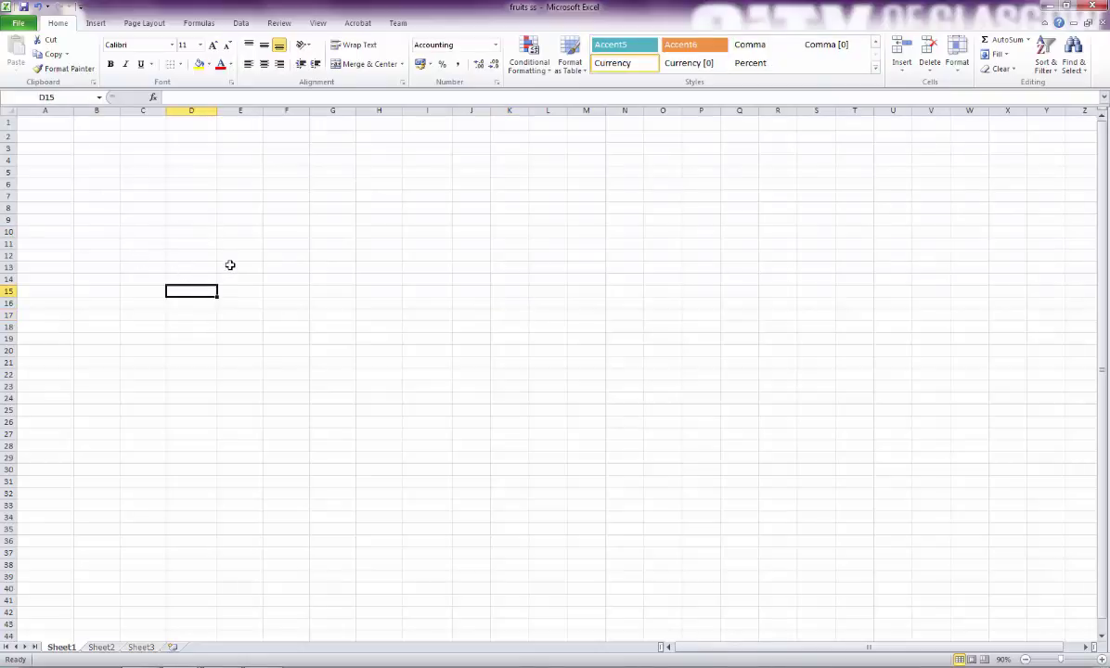
left_click(297, 289)
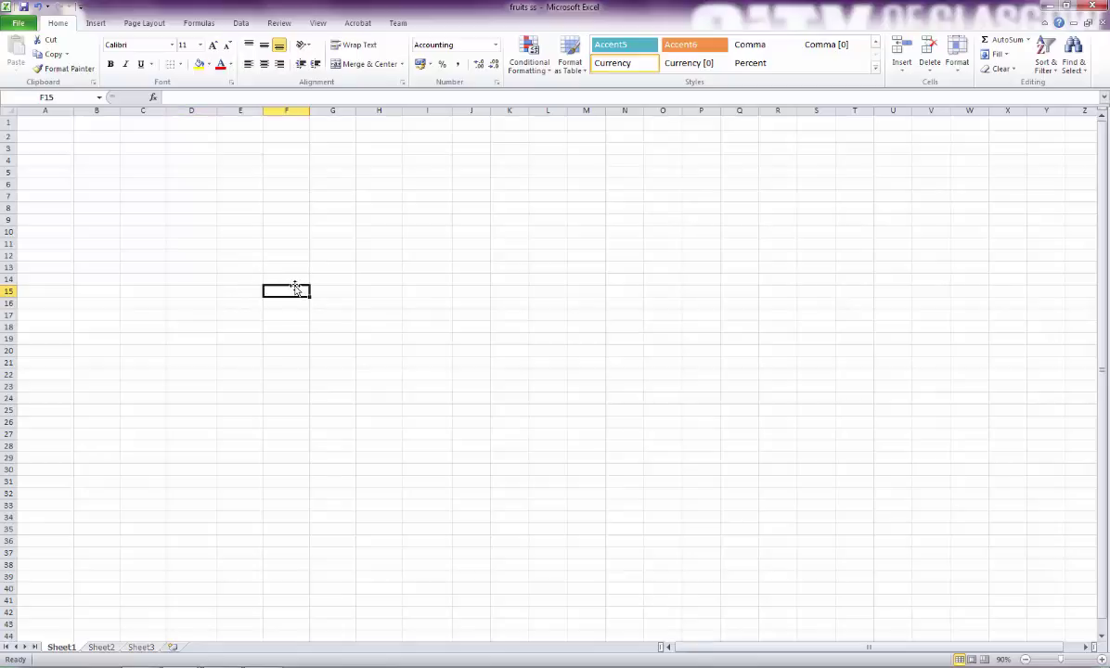
left_click(295, 268)
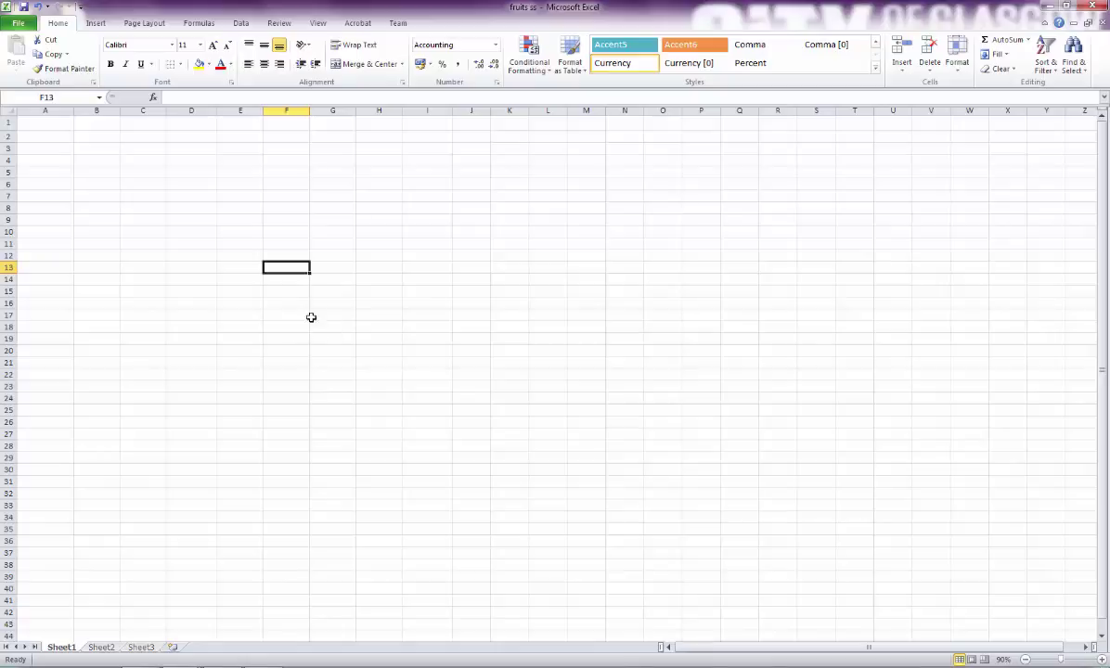
Step: Practise selecting cell blocks like C14:H27 and L8:O23, plus a multi-block E7:H20 and J7:N20 selection
left_click_drag(339, 244, 512, 353)
left_click_drag(141, 278, 377, 434)
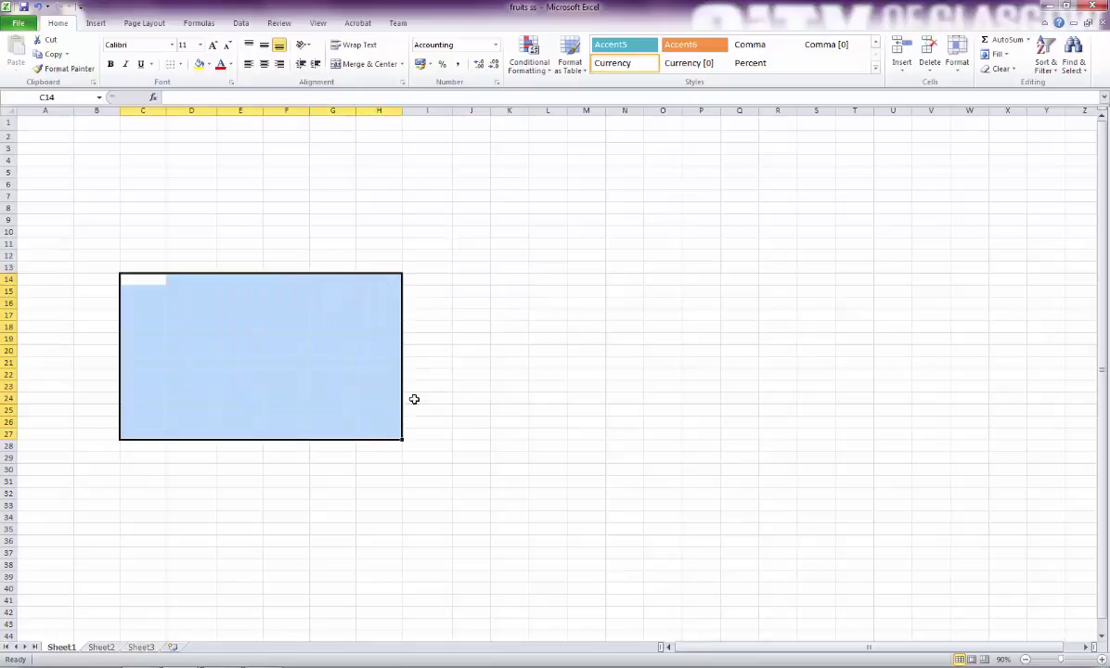
left_click_drag(320, 208, 429, 377)
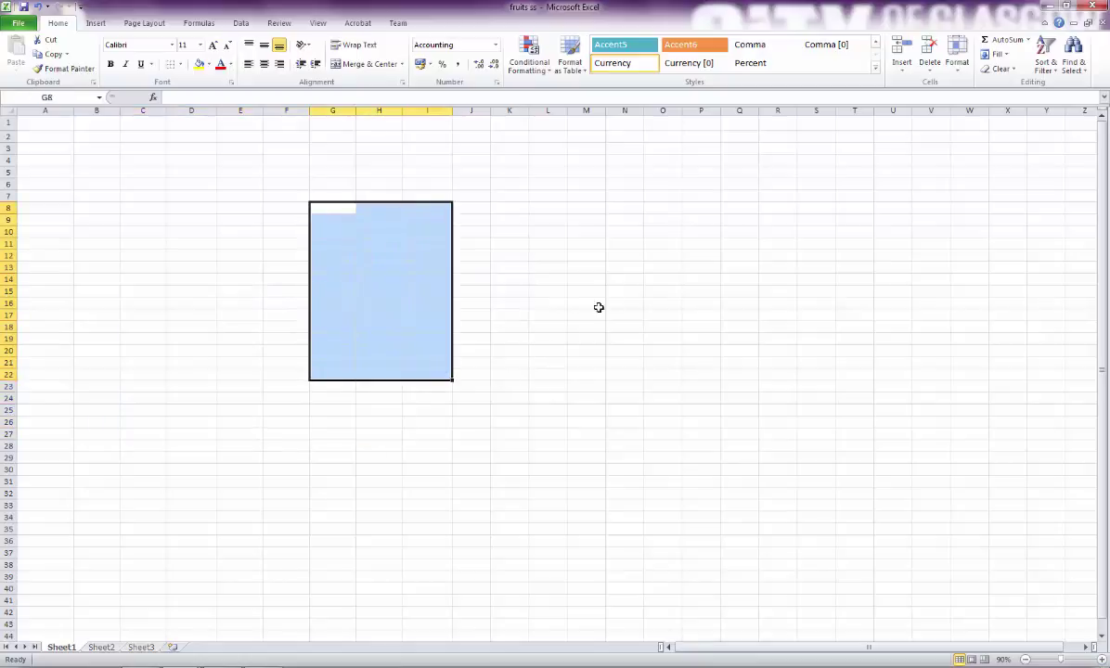
left_click_drag(556, 210, 676, 388)
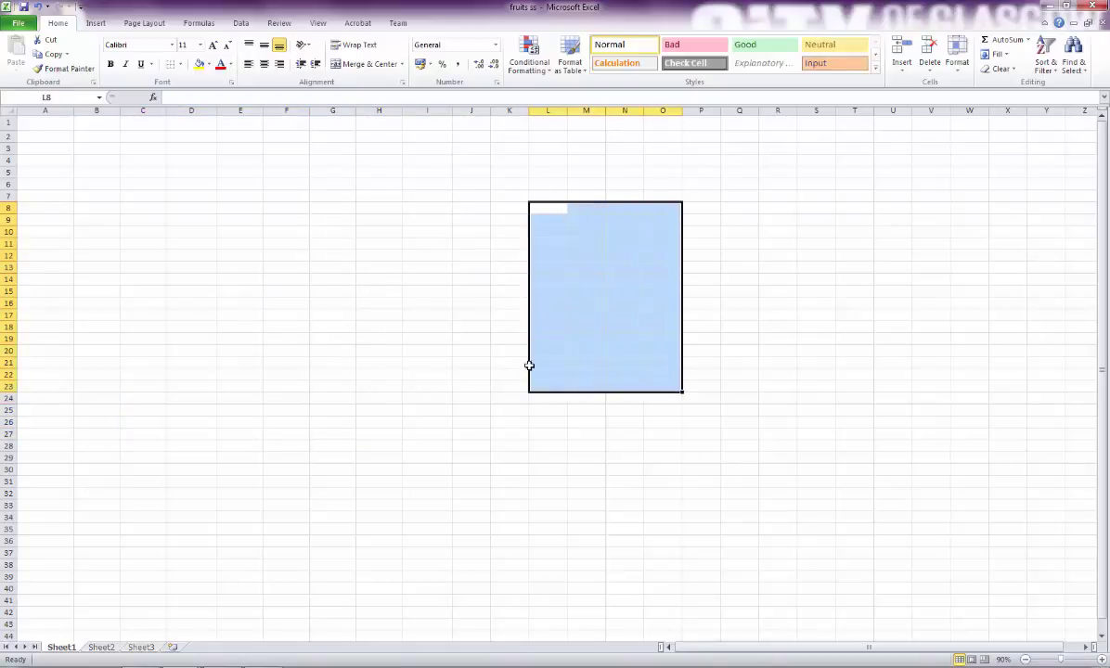
left_click_drag(252, 201, 362, 355)
left_click_drag(471, 197, 607, 351, "ctrl")
left_click_drag(241, 397, 389, 518, "ctrl")
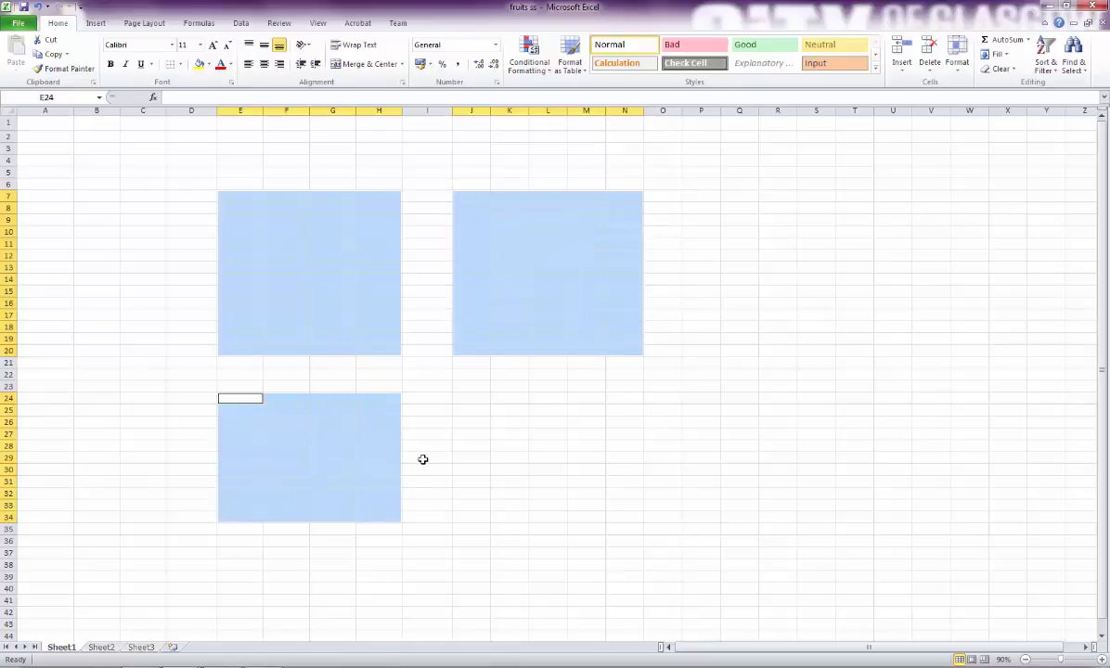
Step: Make column A wider than the other columns, leaving cell G15 selected
left_click(446, 390)
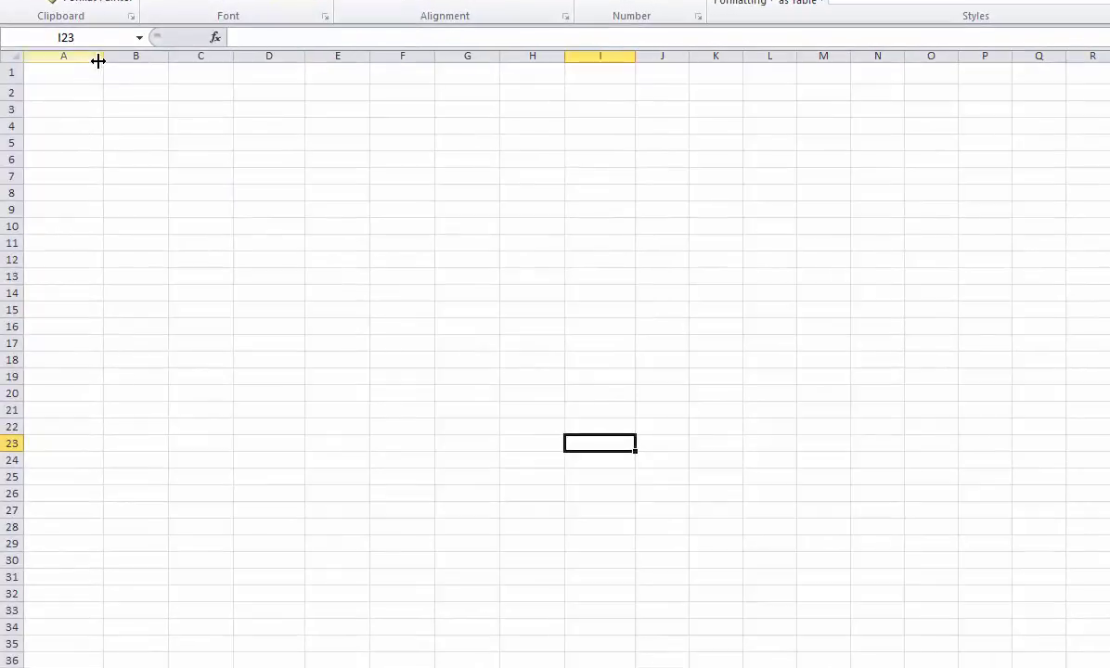
left_click_drag(102, 57, 144, 62)
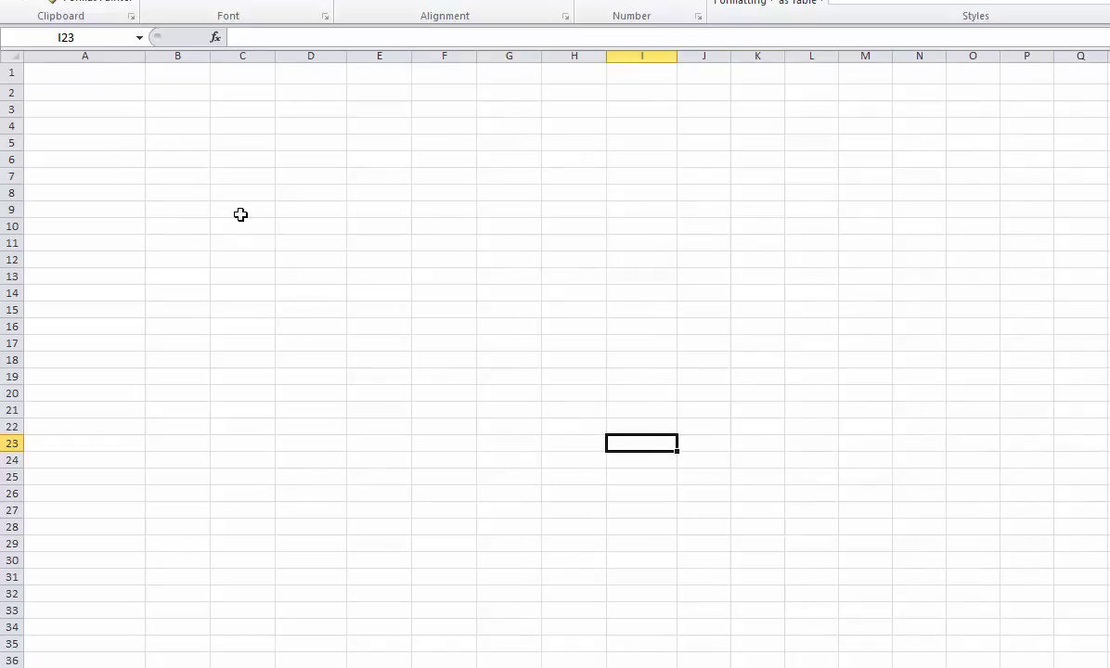
left_click(482, 308)
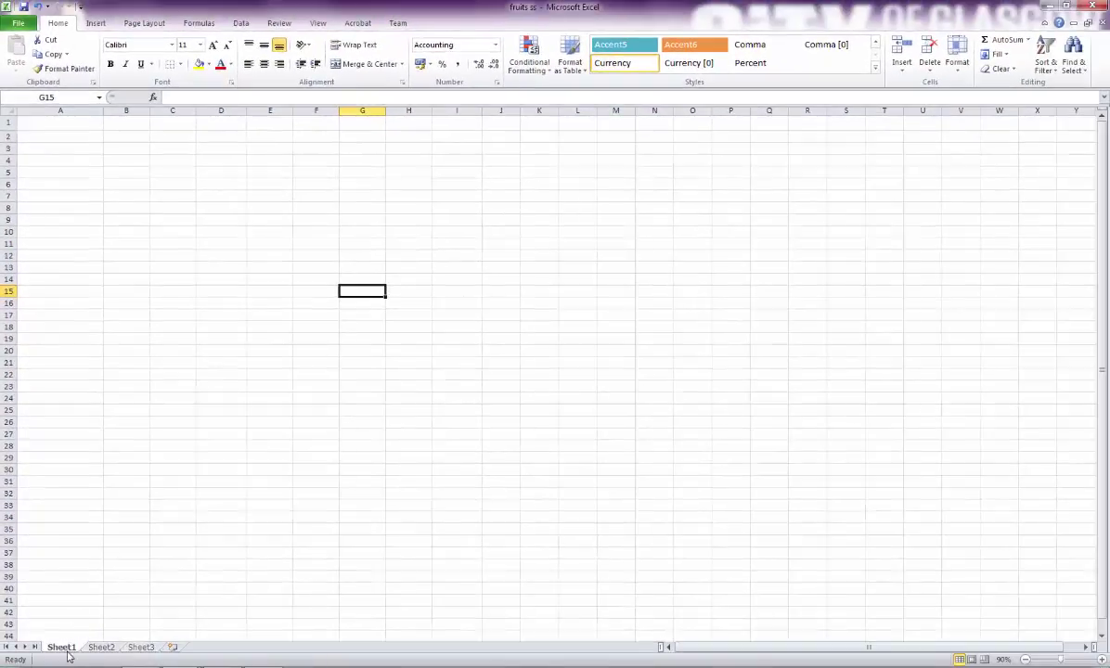
Step: Look at Sheet2's fruit stock data and empty Sheet3, then return to Sheet1
left_click(96, 649)
left_click(138, 649)
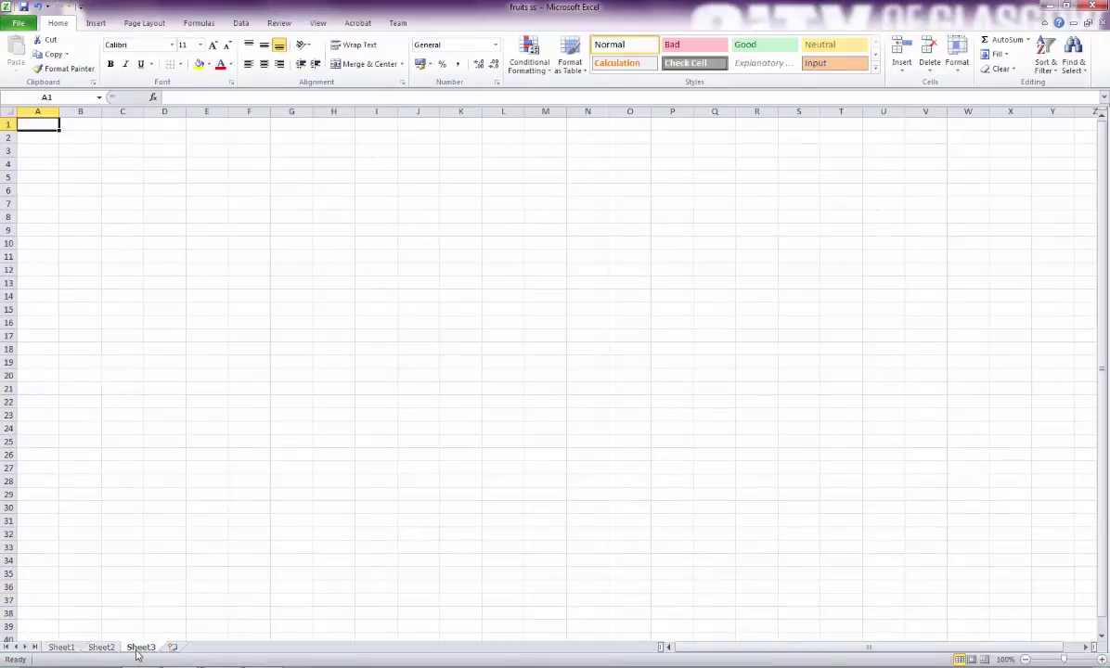
left_click(101, 649)
left_click(63, 648)
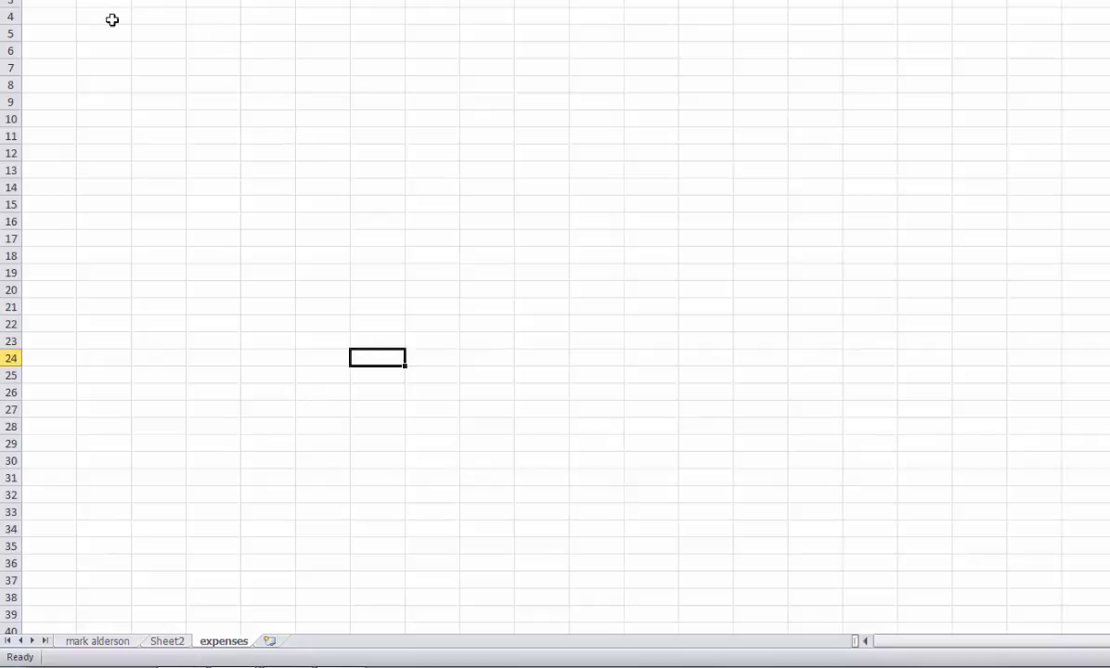
Step: Enter Monday in cell C6
left_click(144, 33)
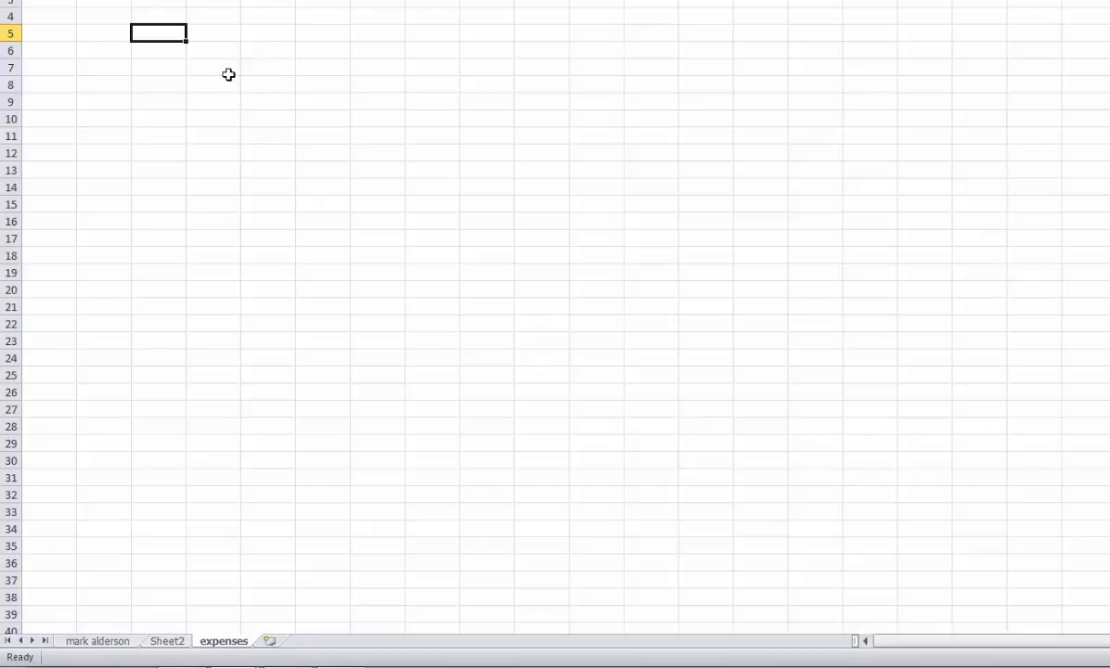
left_click(172, 55)
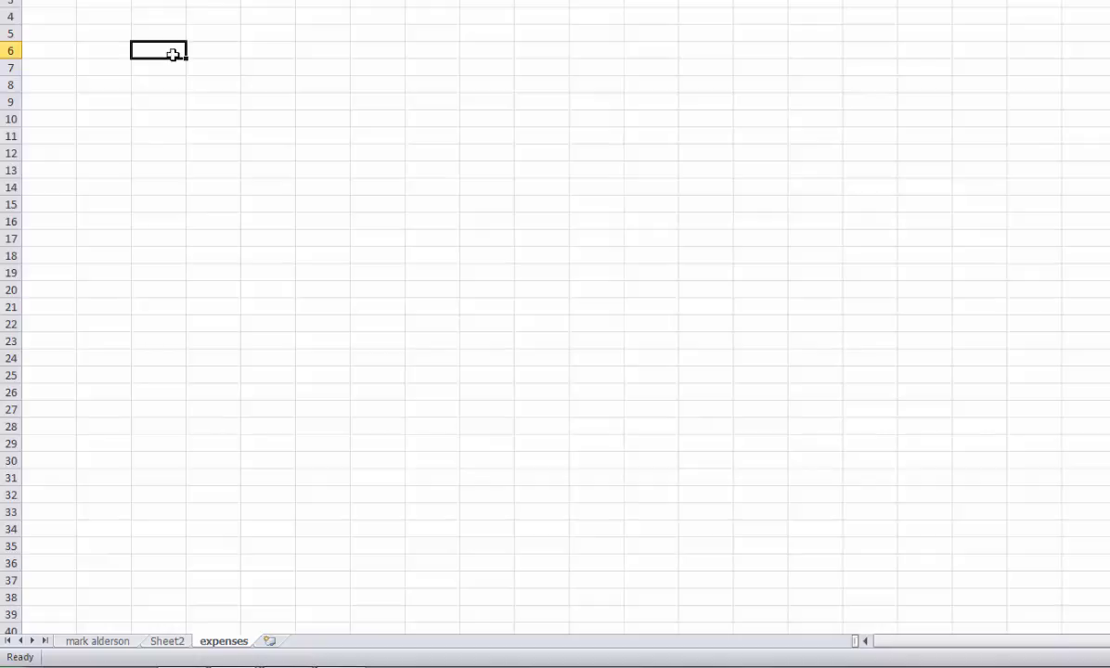
type("Monday")
key("Return")
Step: AutoFill Monday across row 6 to I6, producing Monday through Sunday
left_click(156, 48)
left_click_drag(185, 59, 187, 62)
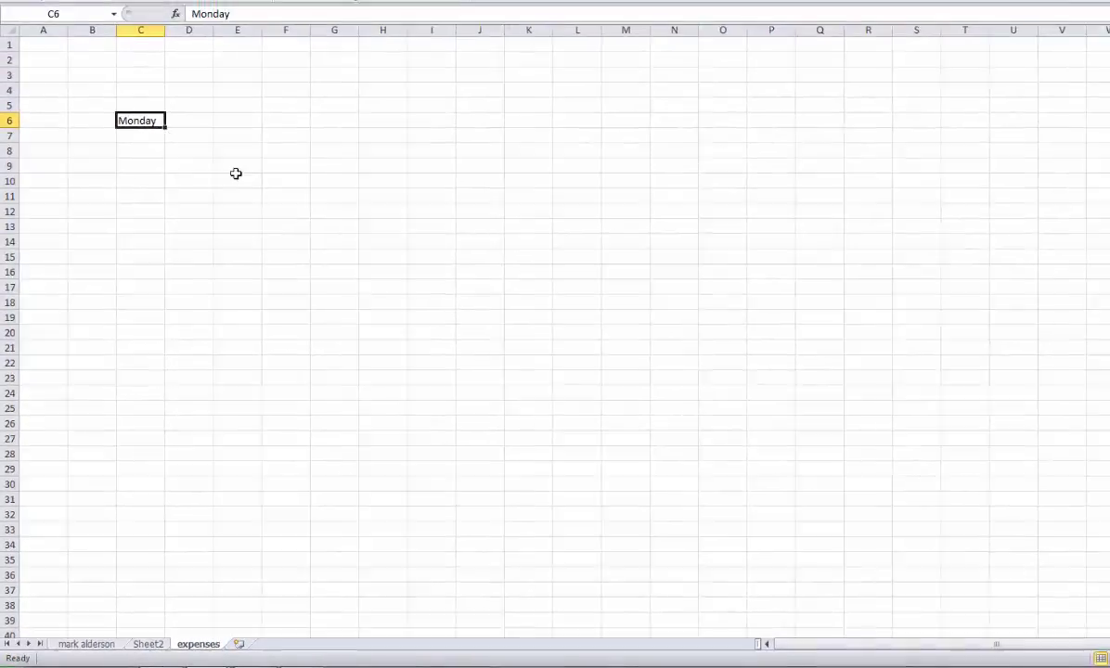
left_click_drag(438, 119, 768, 256)
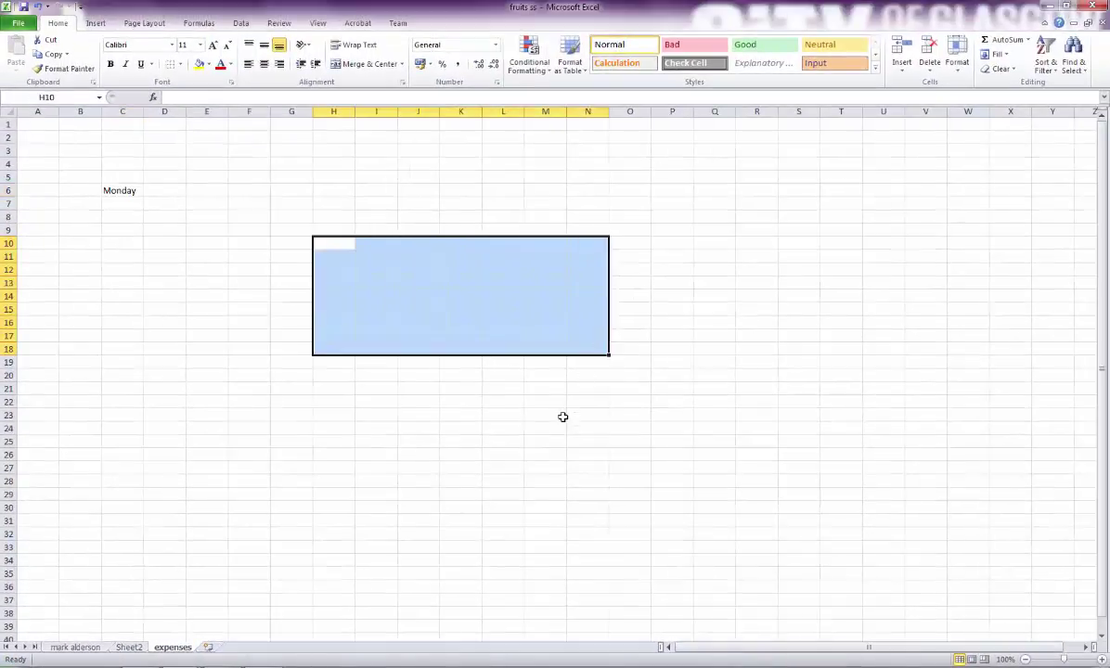
left_click_drag(562, 417, 701, 526)
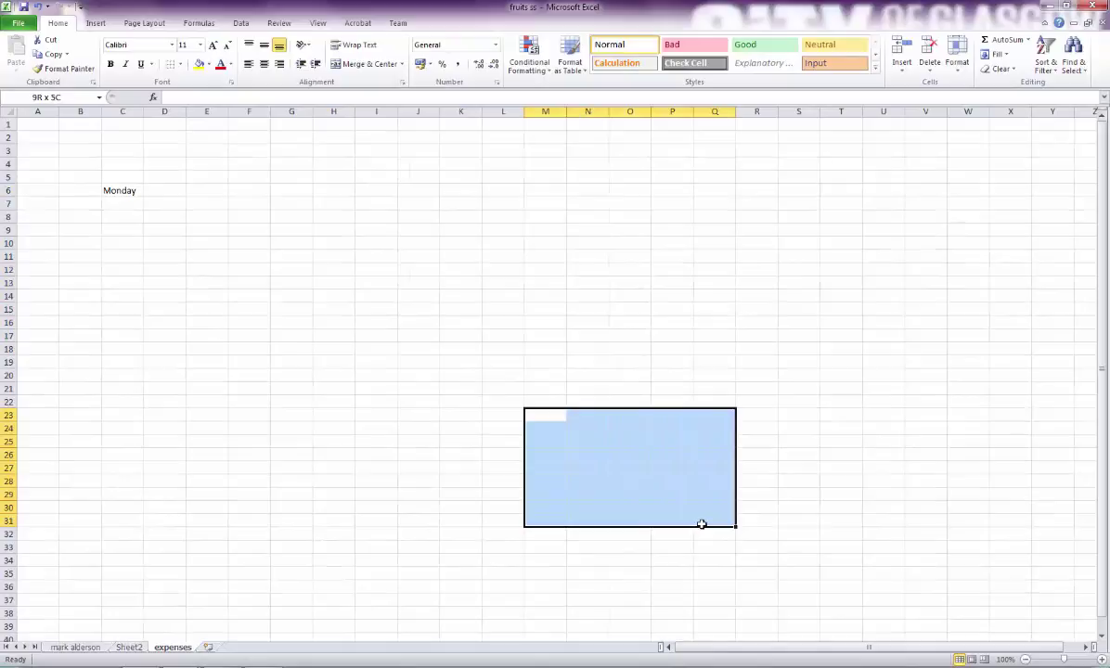
left_click(121, 190)
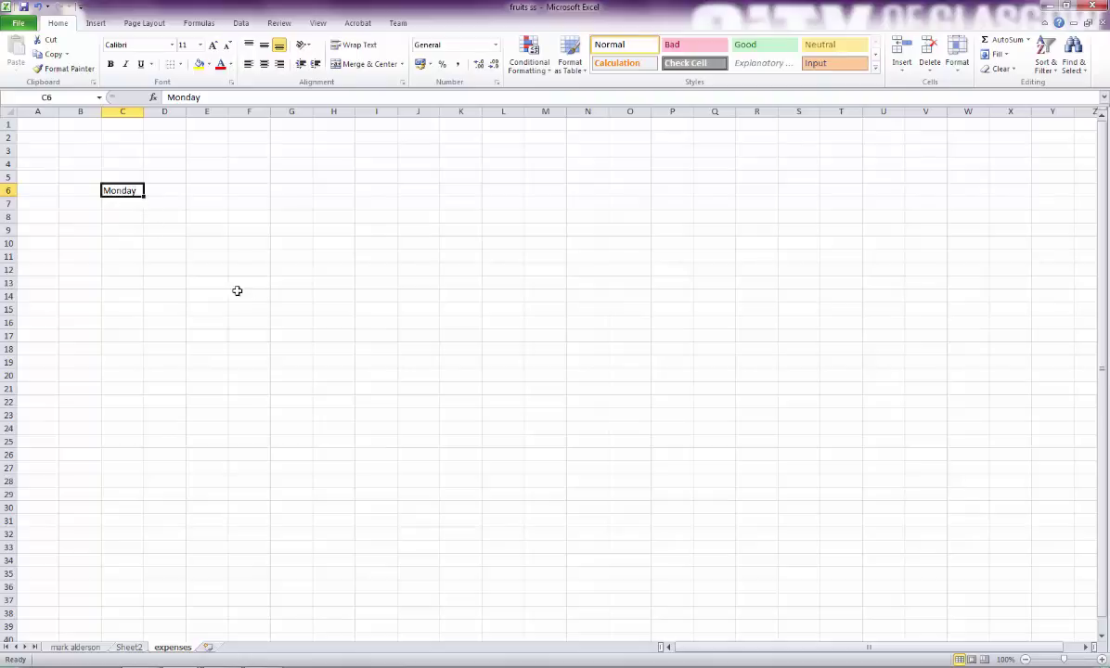
left_click_drag(238, 285, 401, 481)
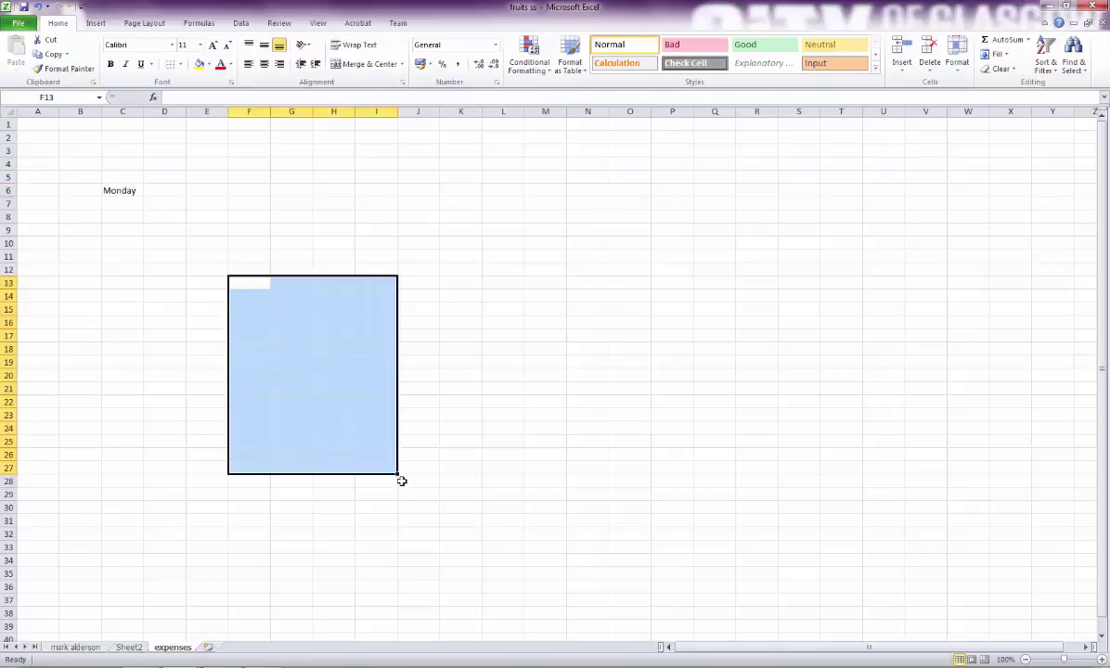
left_click(114, 190)
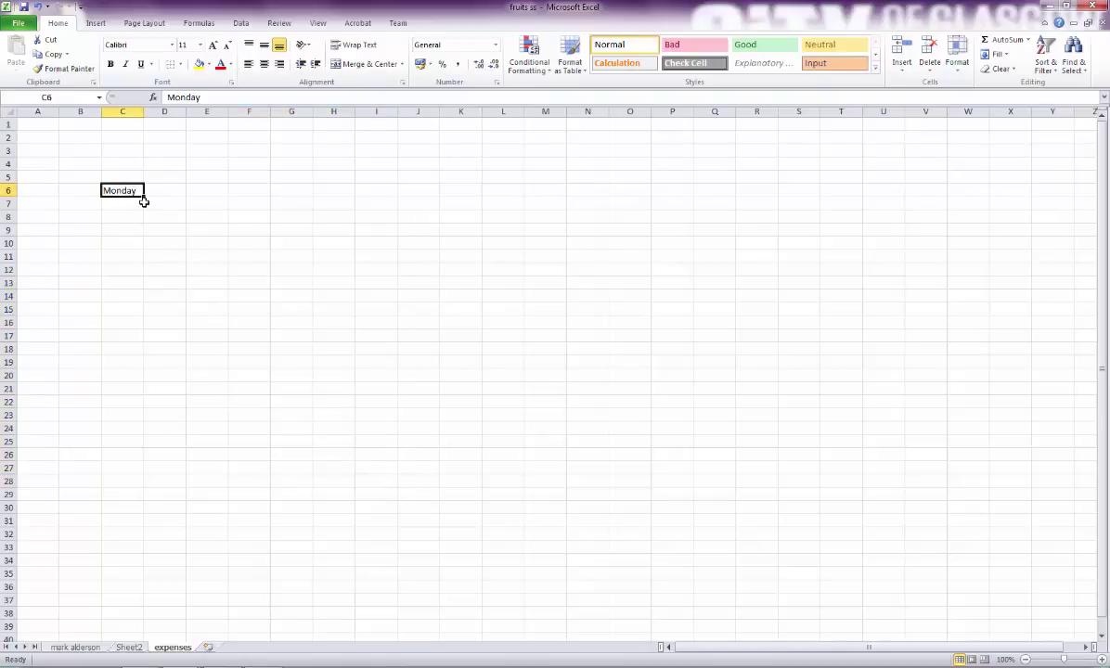
left_click_drag(143, 197, 386, 200)
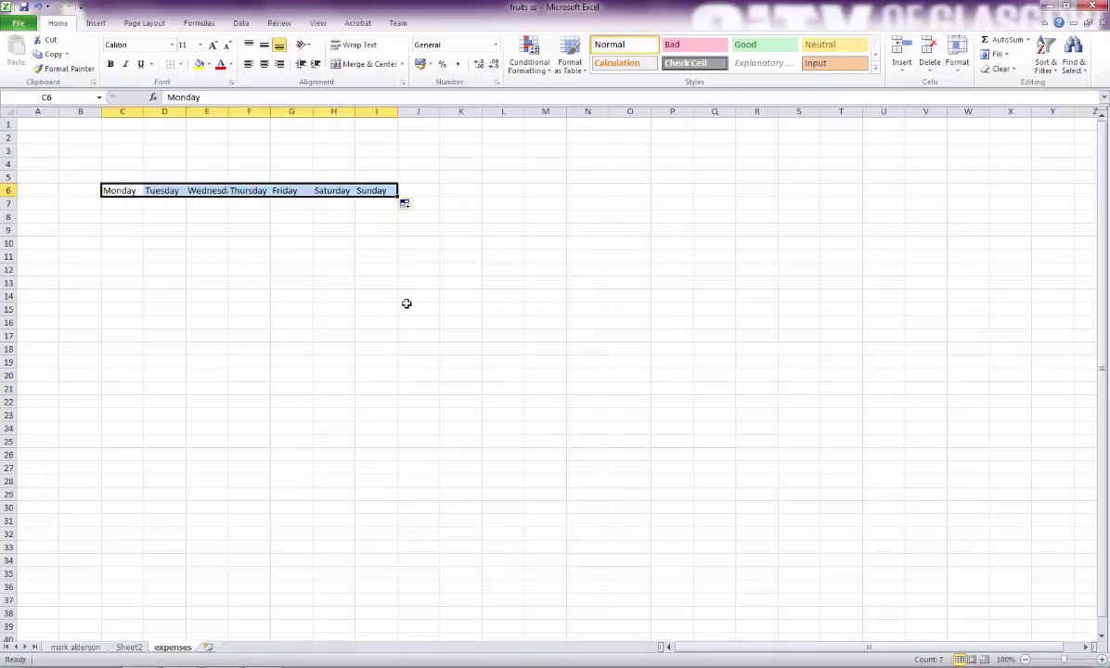
Step: Type Jan in C10 and AutoFill to O10 for January–December followed by January
left_click(128, 241)
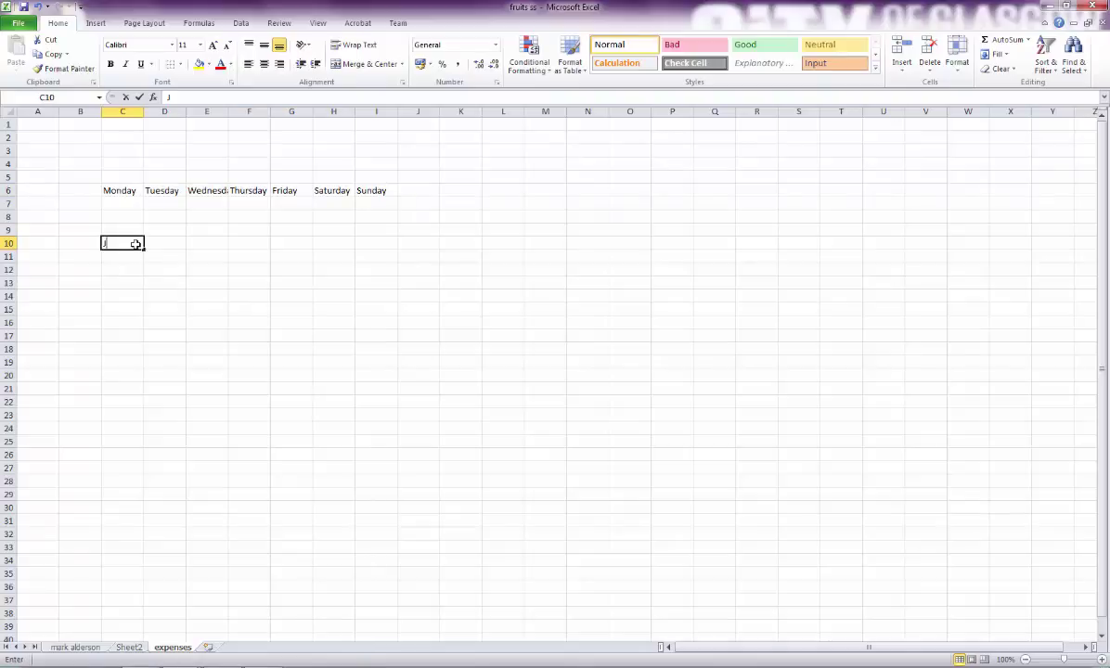
type("January")
key("Return")
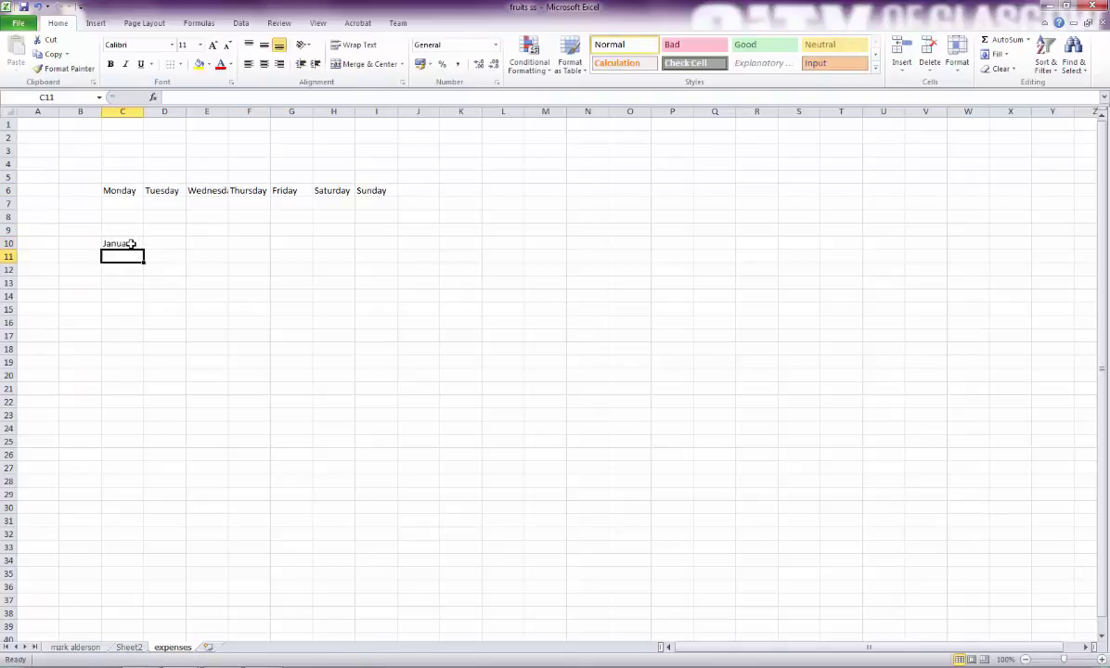
left_click(132, 243)
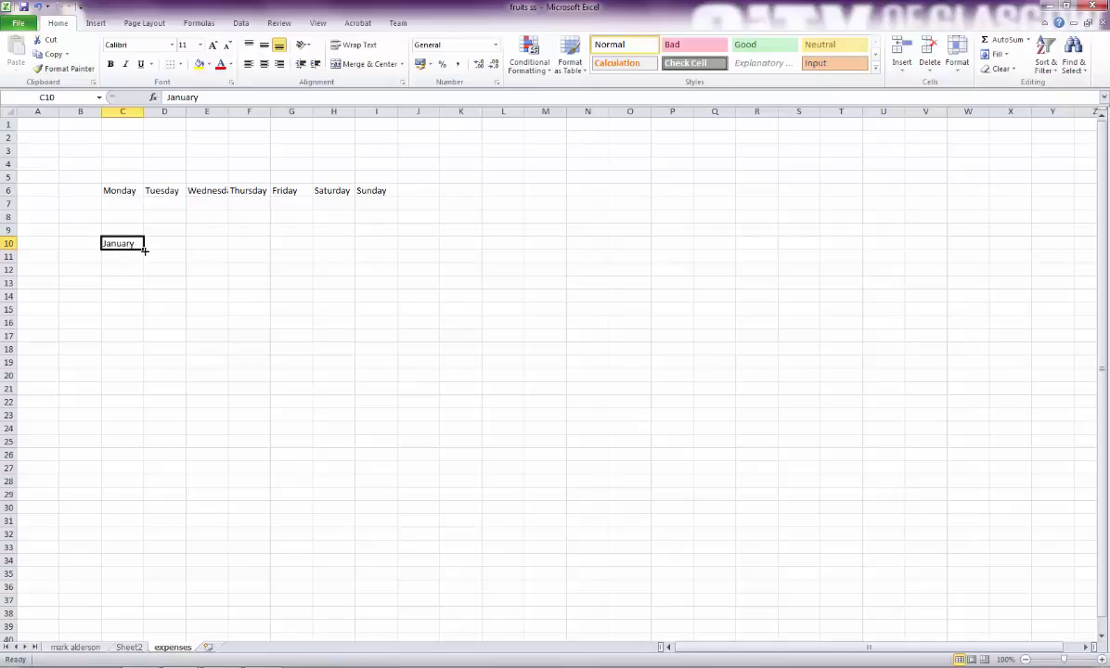
left_click_drag(144, 250, 640, 251)
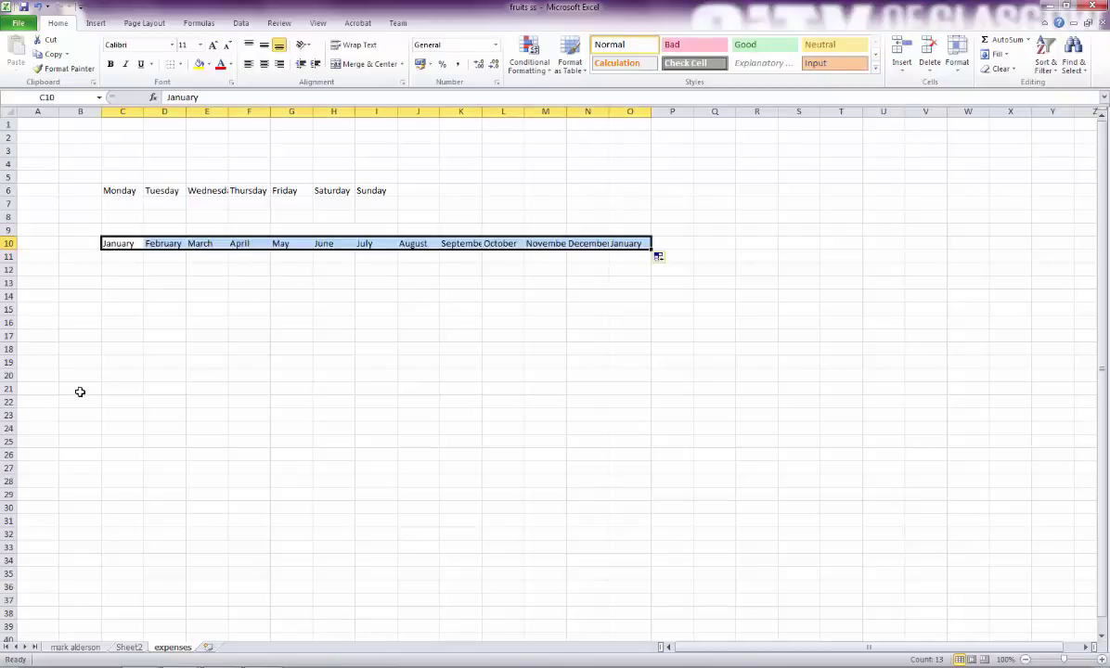
left_click(517, 311)
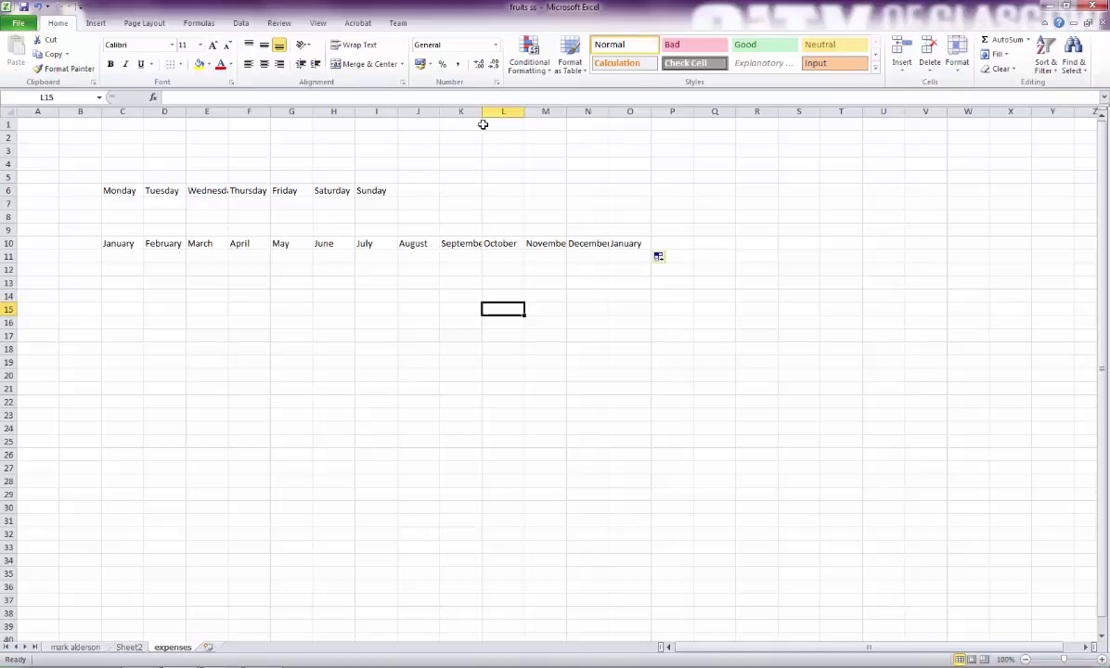
Step: Widen columns K, M and N so September, November and December display fully
left_click_drag(483, 113, 530, 113)
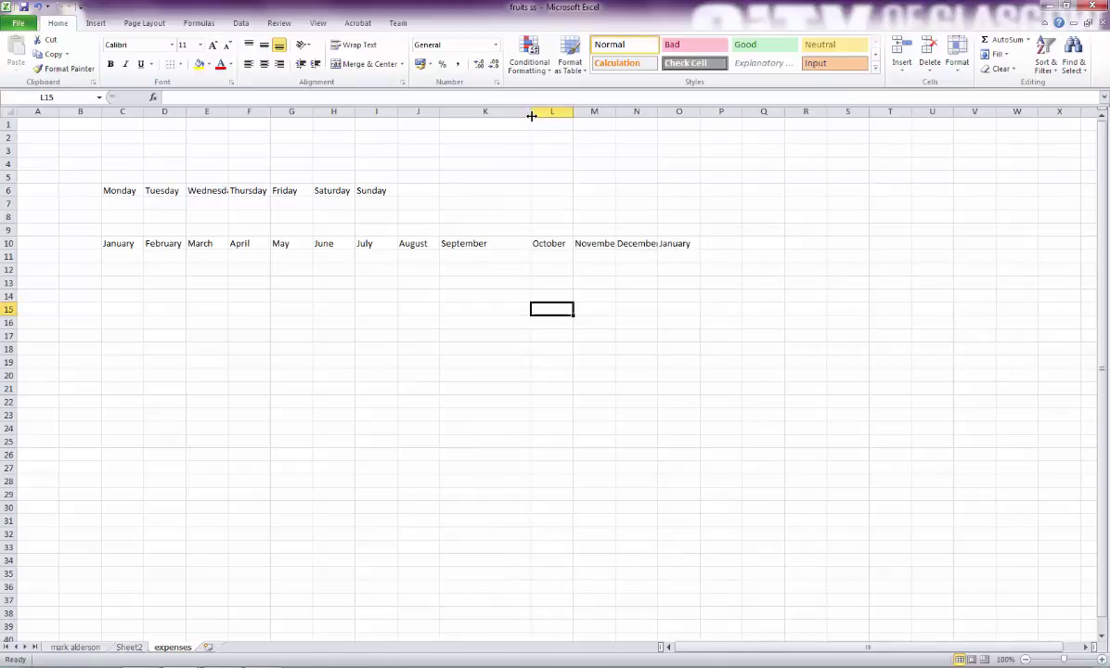
left_click_drag(533, 121, 490, 139)
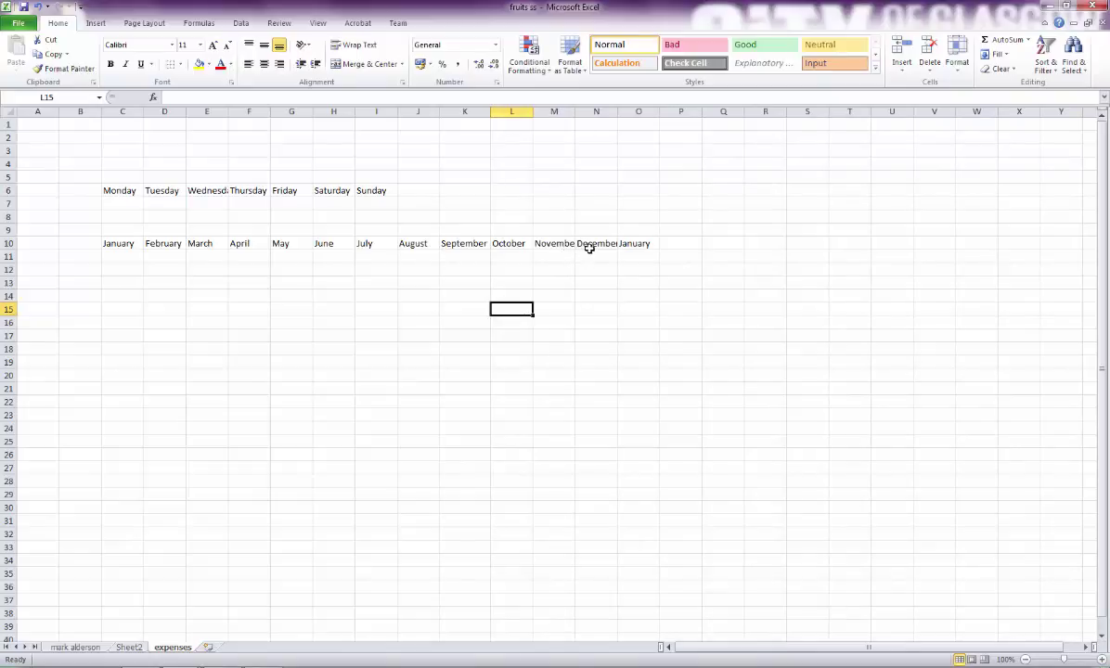
double_click(575, 114)
left_click_drag(627, 112, 629, 223)
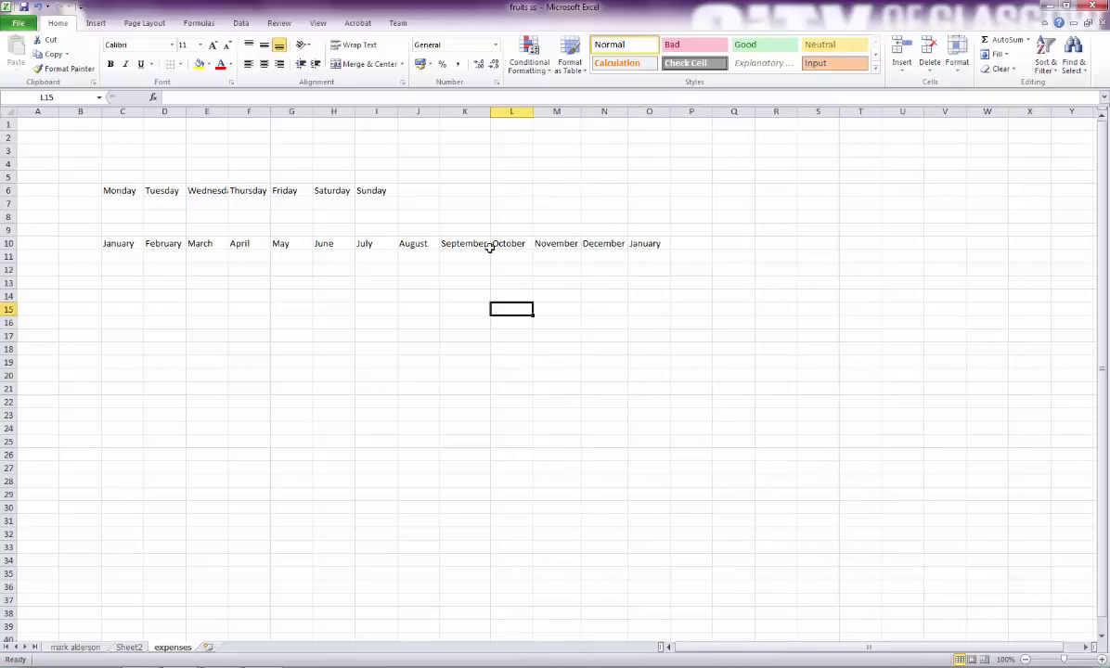
Step: Enter Mon in C14 and fill short day names across to K14
left_click(139, 297)
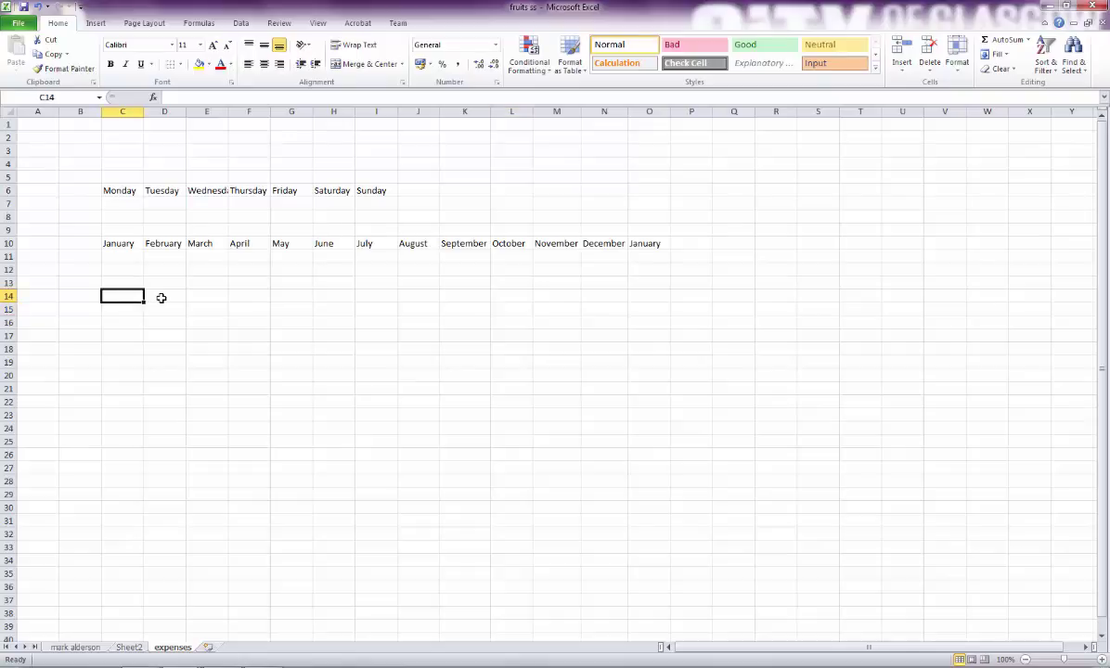
type("Mon")
key("Return")
left_click(124, 295)
left_click_drag(144, 302, 473, 299)
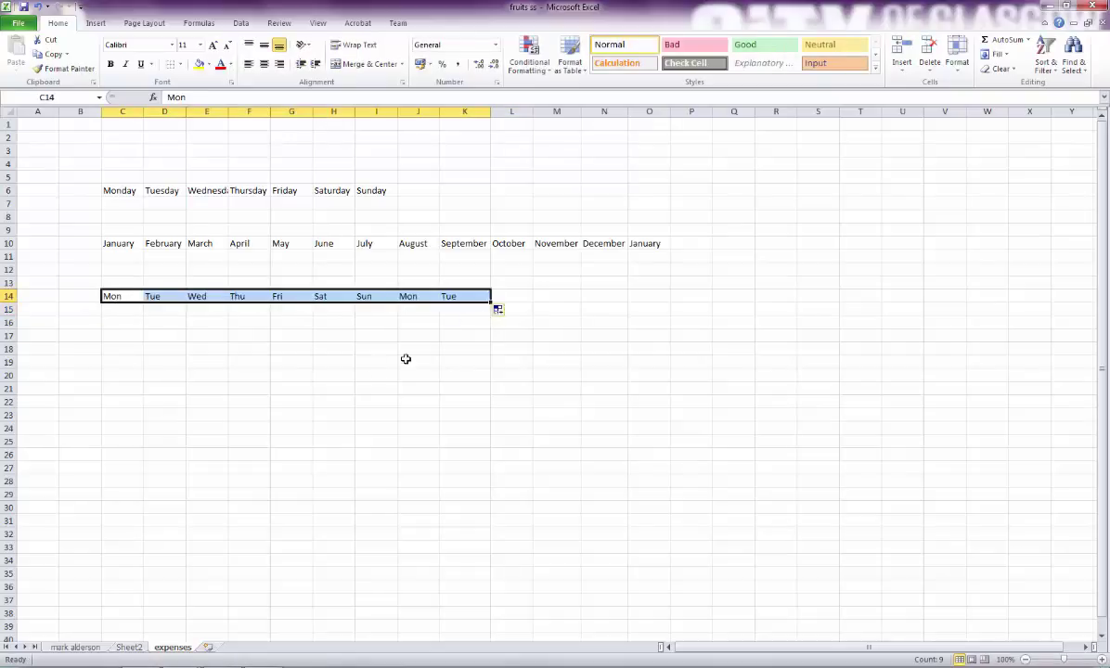
Step: Enter Jan in C17 and fill short month names Jan through Nov to M17
left_click(131, 338)
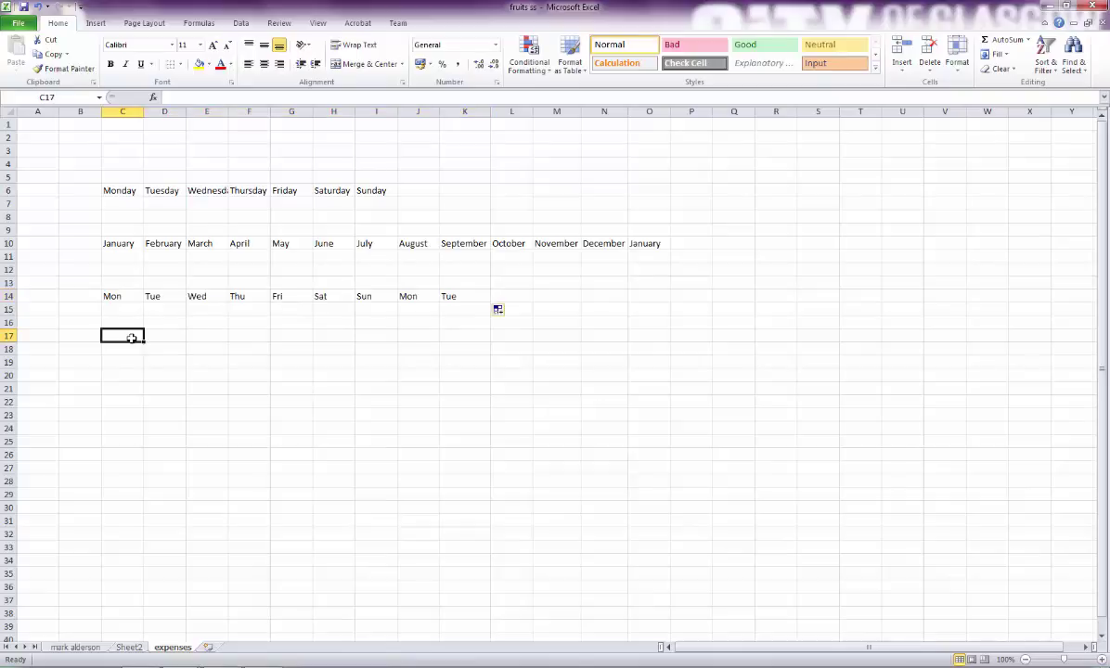
type("Ja")
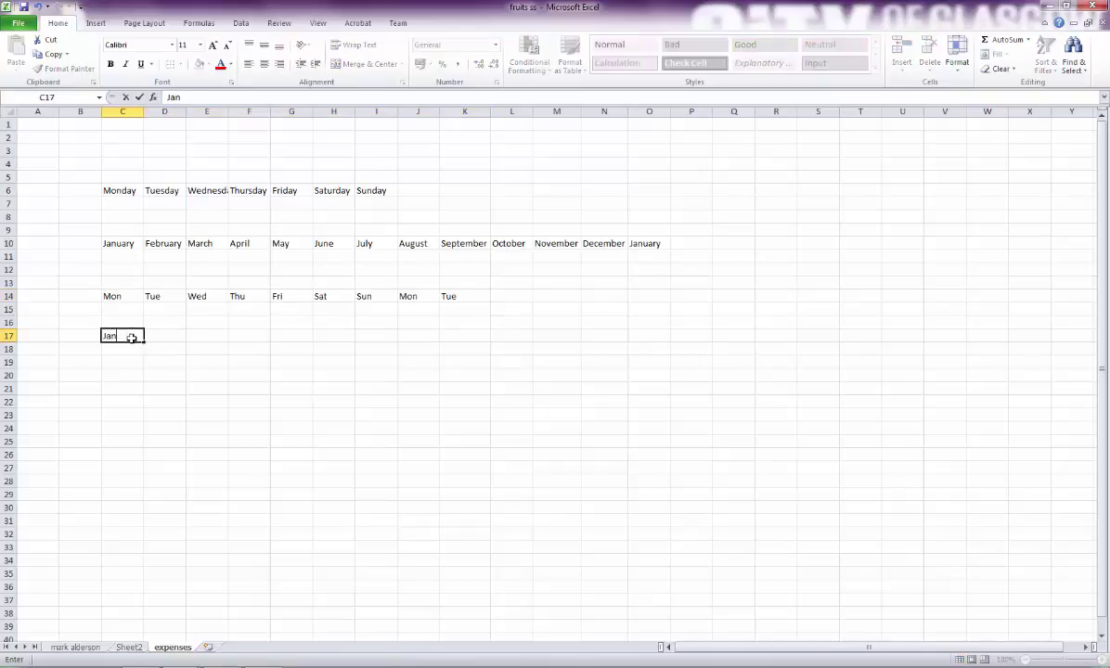
type("n")
key("Return")
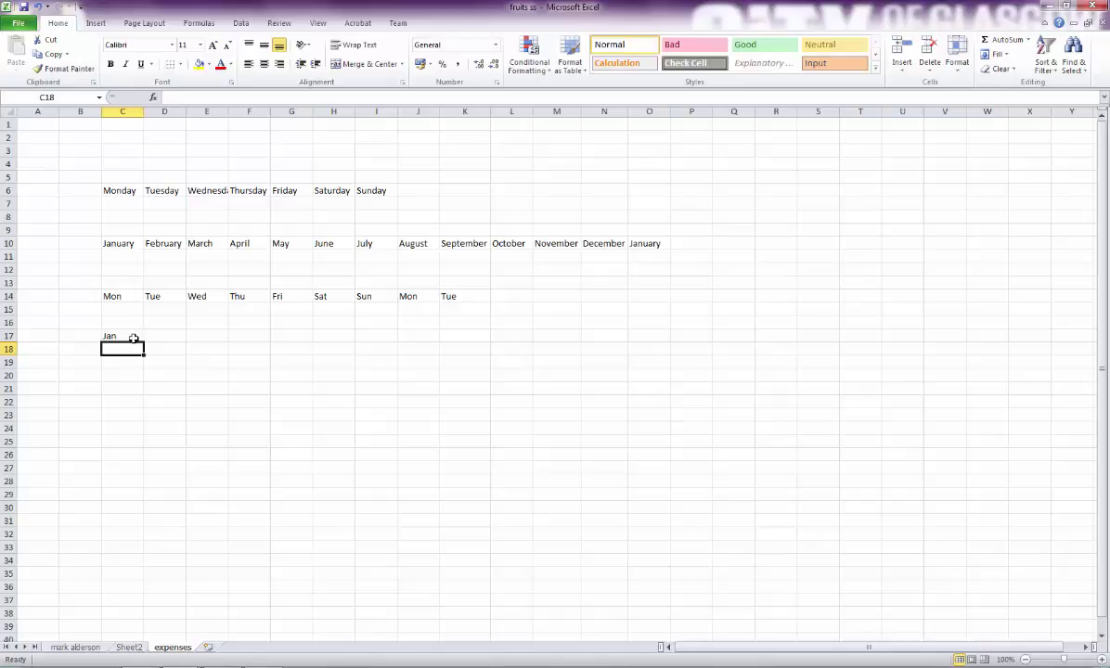
left_click(133, 338)
left_click_drag(144, 343, 594, 353)
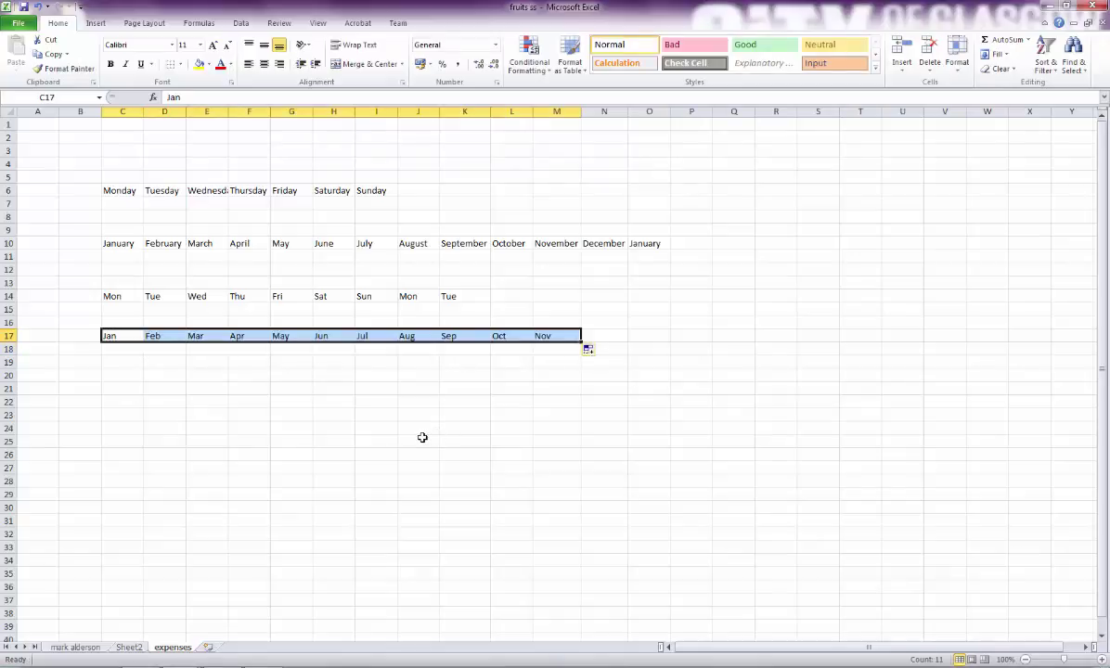
Step: Enter 2 and 4 in C21:D21 and fill the even series up to 22 at M21
left_click(136, 389)
type("2")
key("Return")
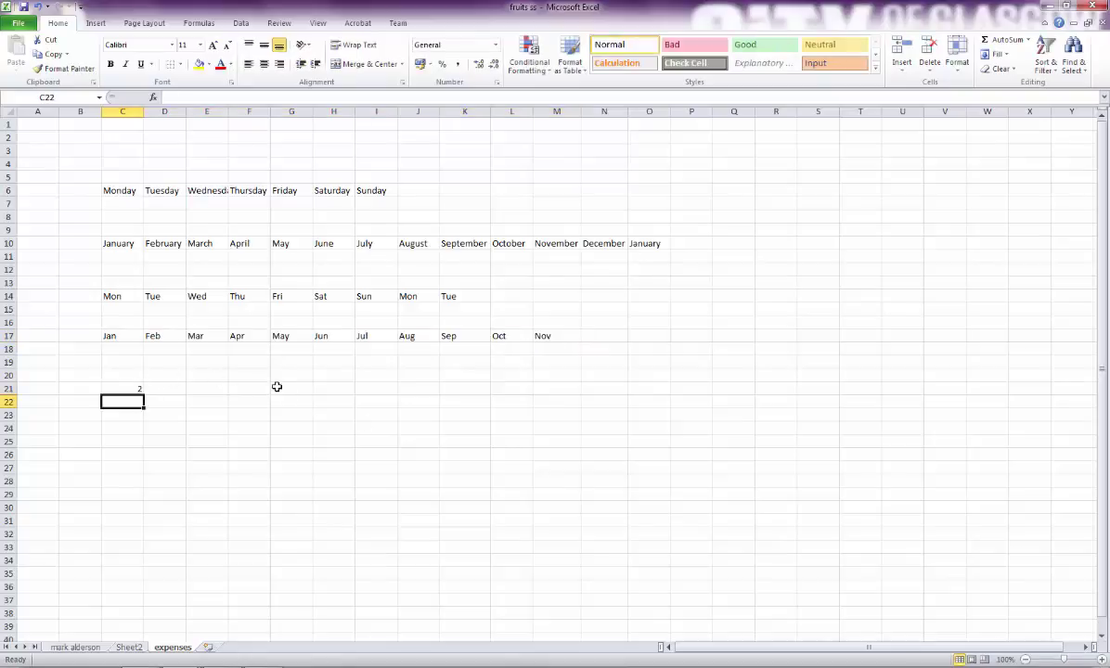
key("Up")
key("Right")
type("4")
key("Return")
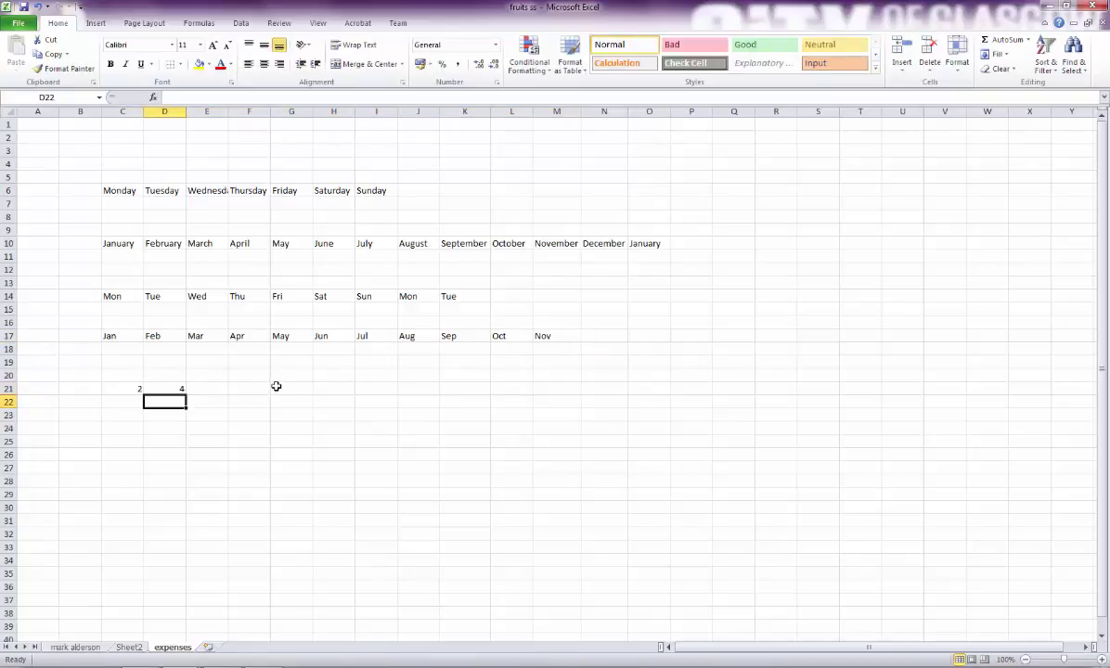
left_click_drag(129, 389, 576, 396)
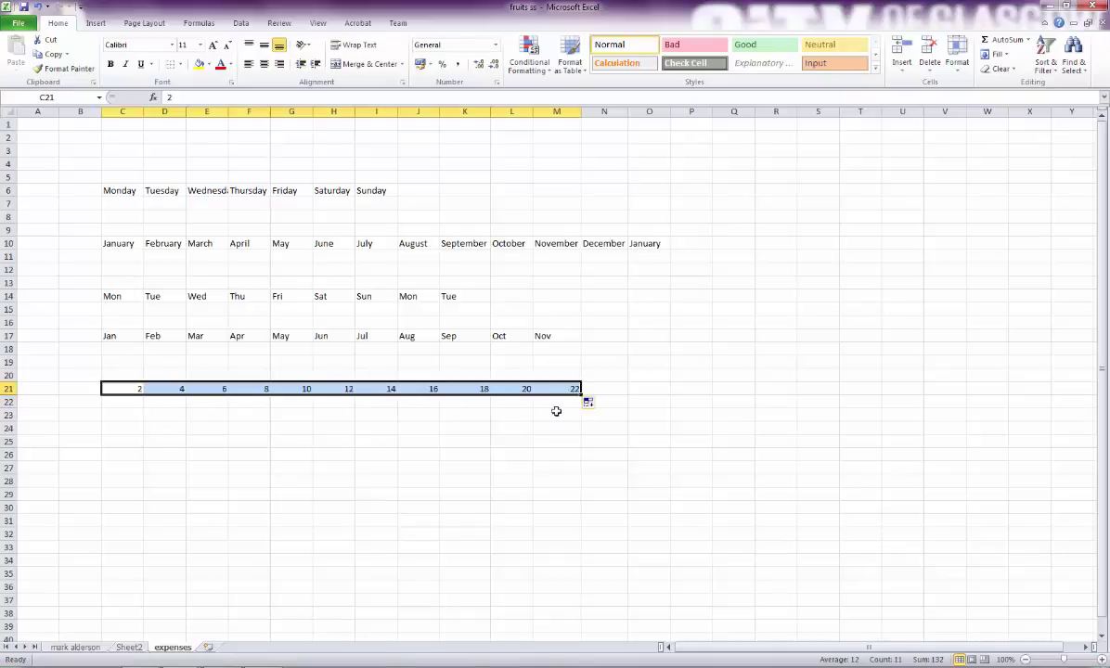
Step: Enter 3 and 6 in C24:D24 and fill multiples of three up to 36 at N24
left_click(129, 429)
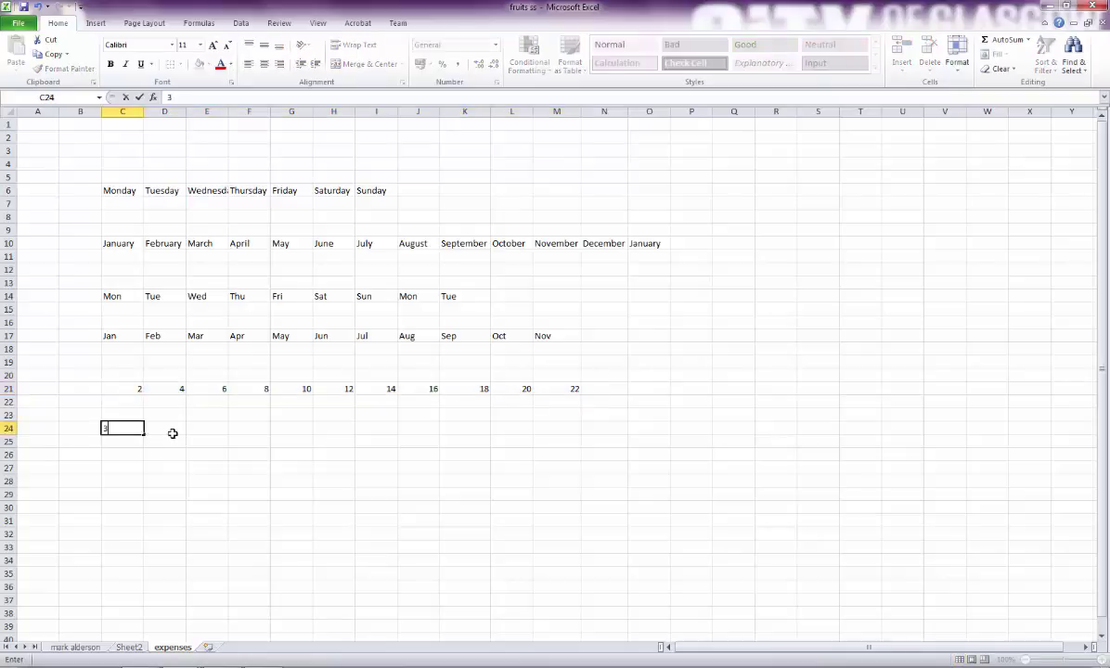
type("3")
left_click(173, 434)
type("6")
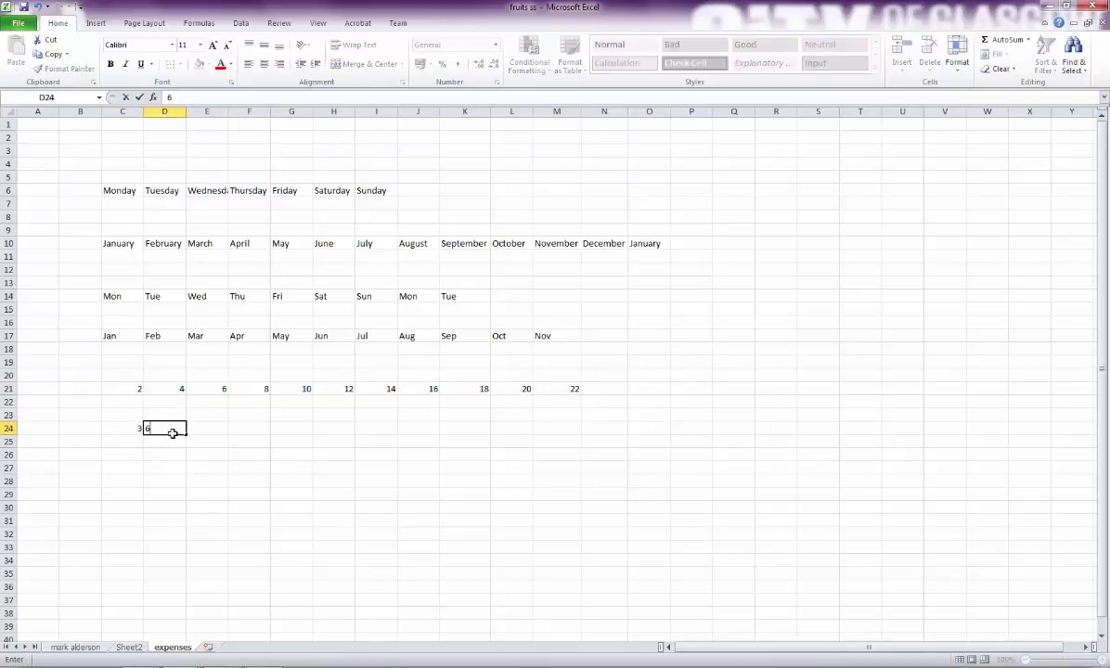
key("Return")
left_click_drag(131, 428, 623, 434)
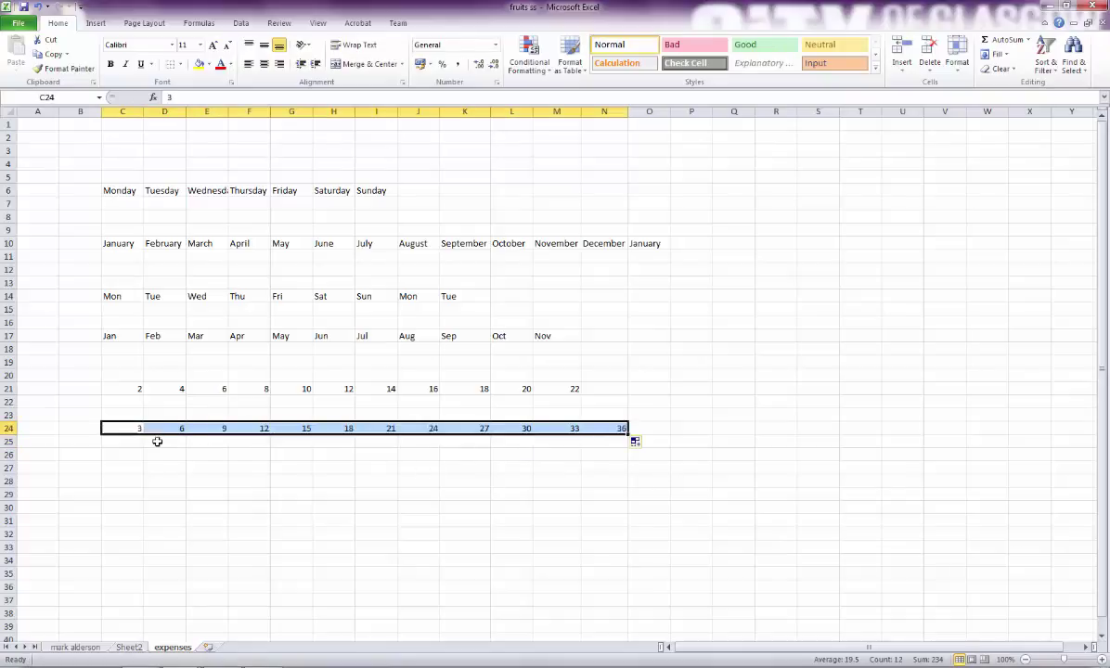
left_click(372, 509)
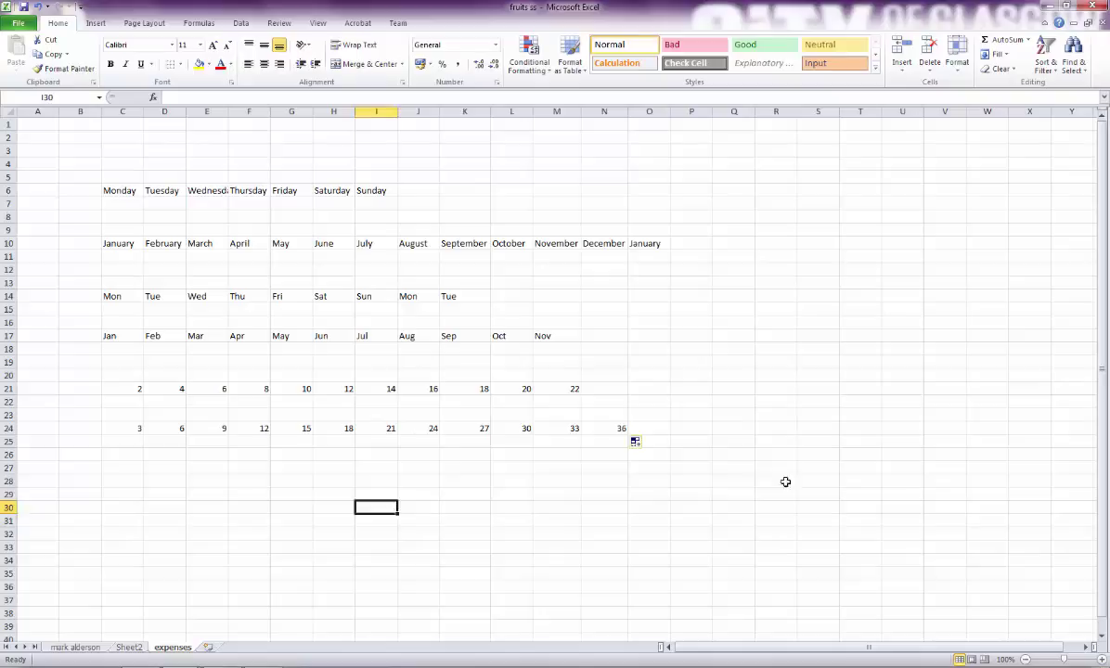
Step: Select the block covering every day, month and number series row and delete its contents
left_click_drag(786, 480, 116, 166)
left_click(362, 316)
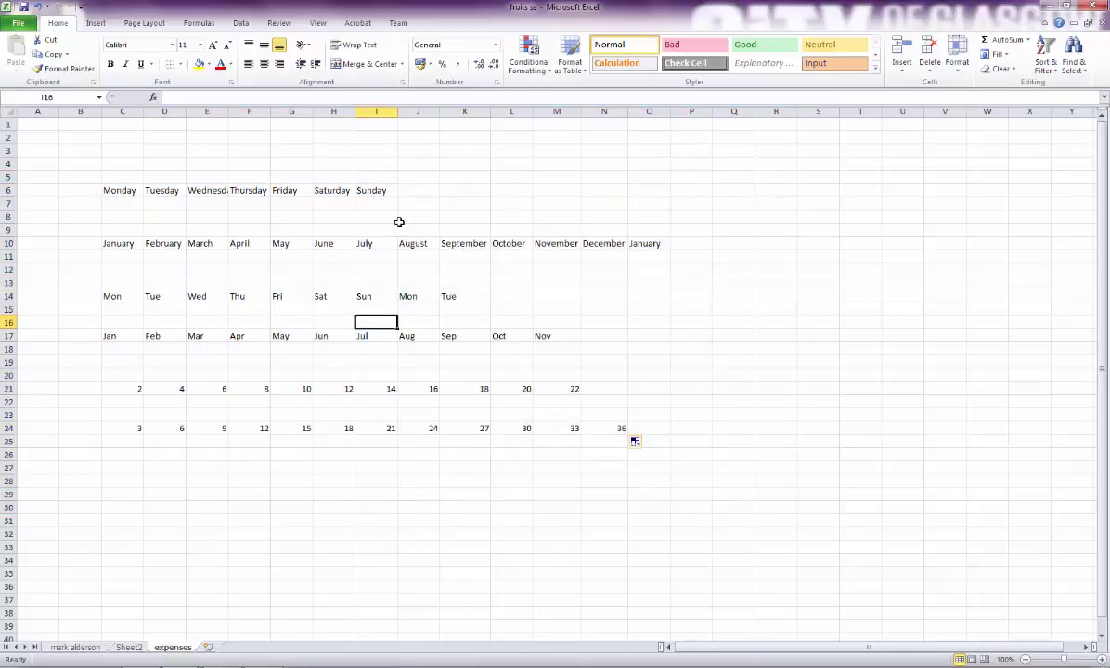
left_click_drag(408, 219, 99, 177)
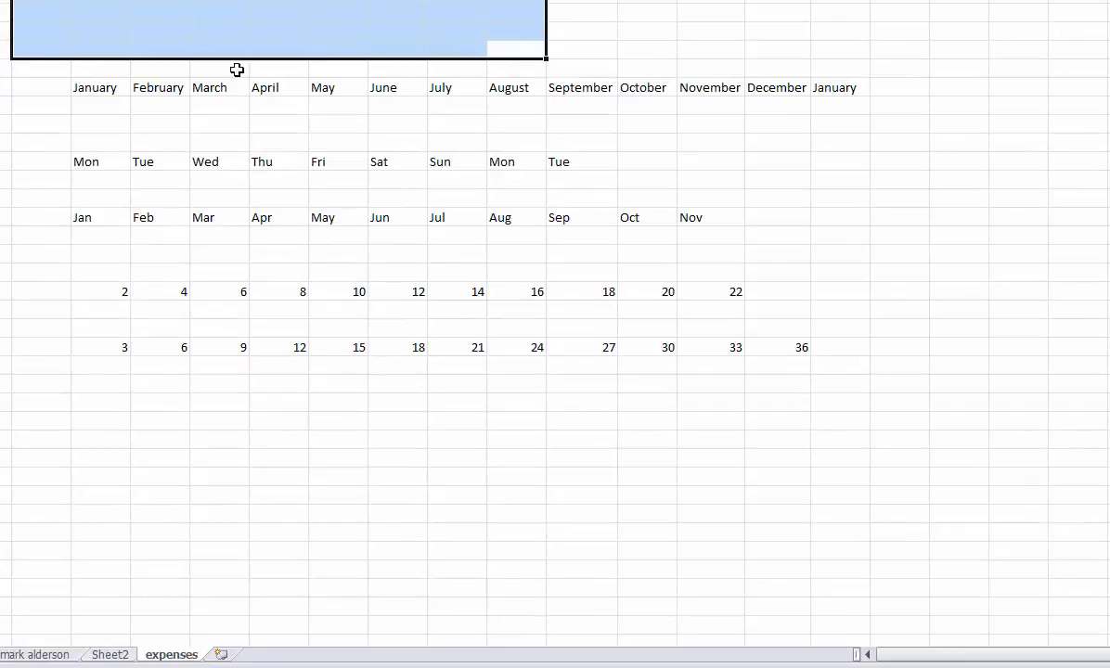
left_click(400, 109)
left_click_drag(55, 63, 874, 396)
key("Delete")
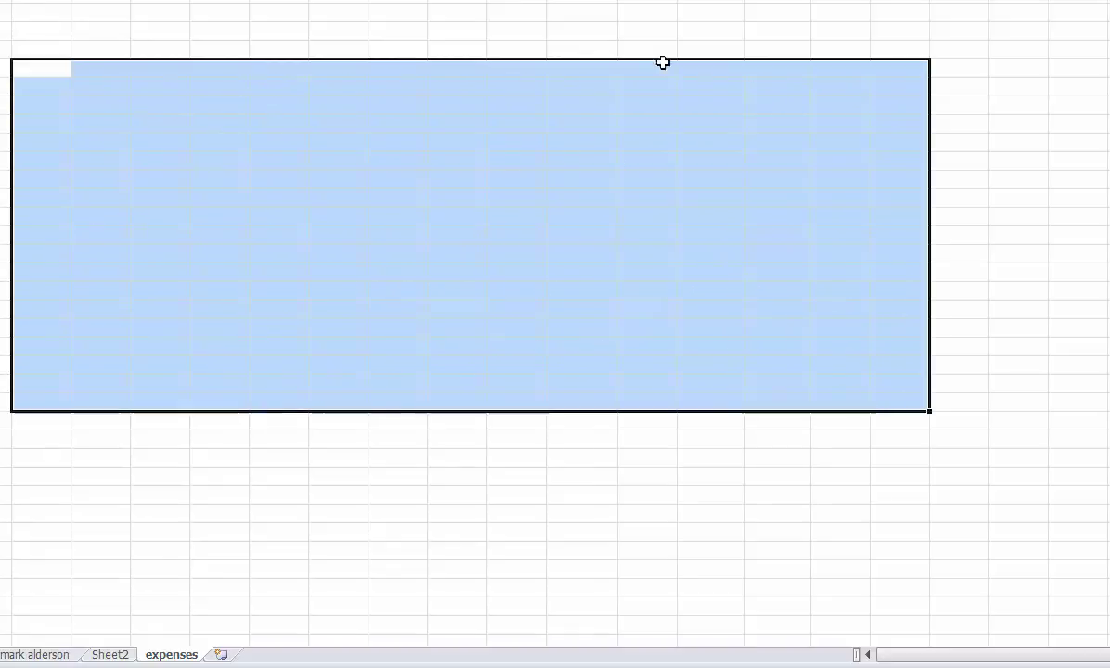
left_click(573, 2)
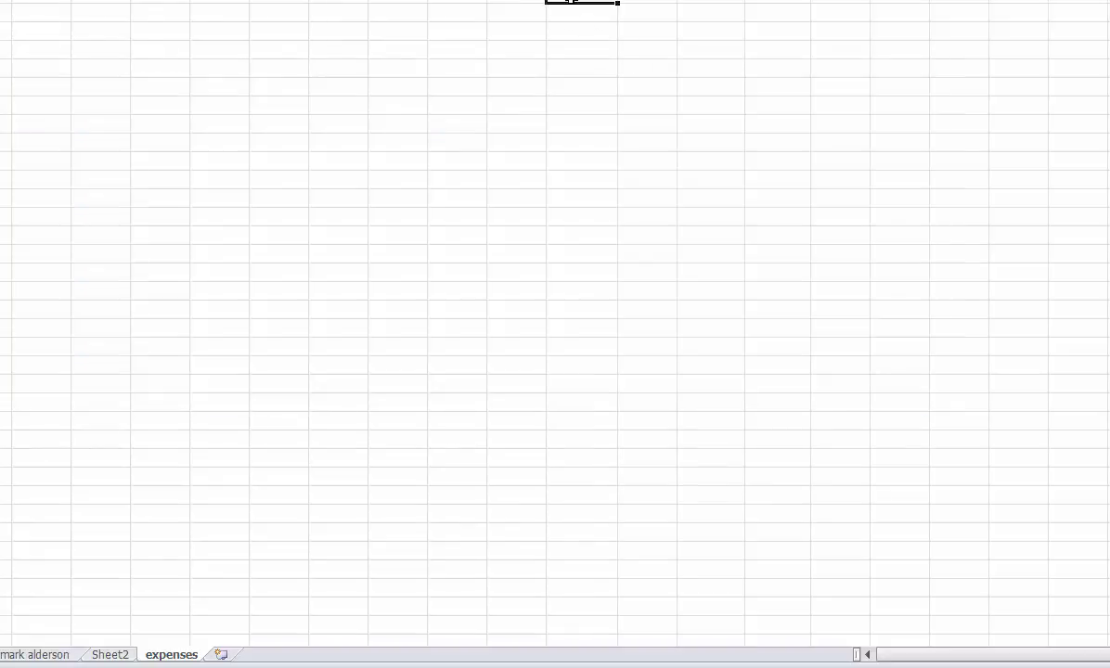
left_click(340, 120)
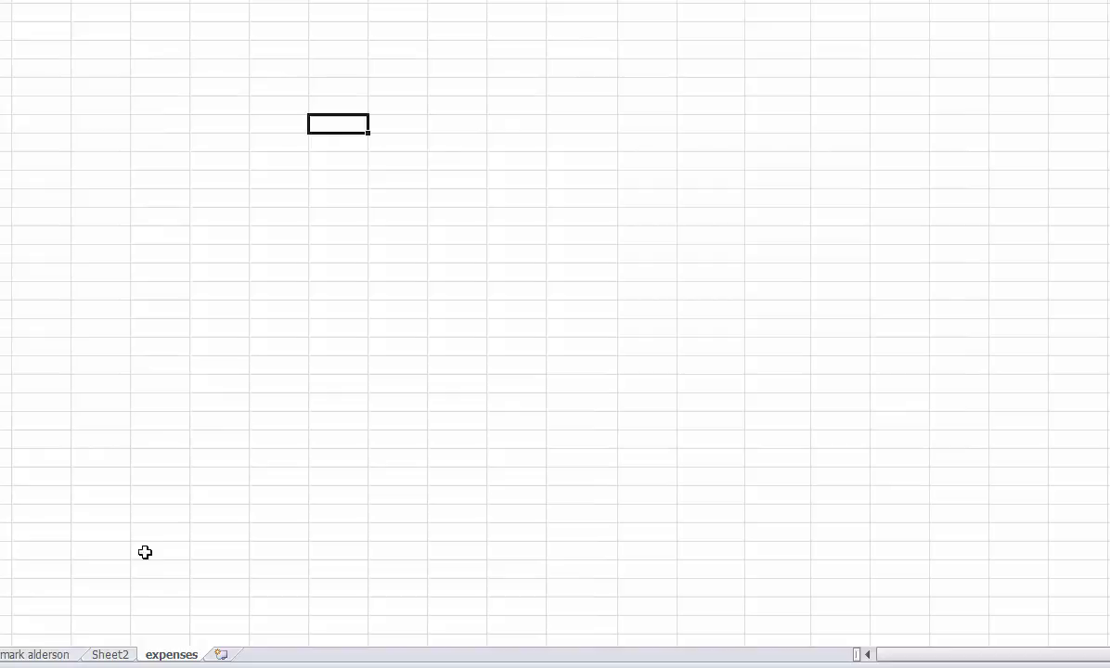
left_click(109, 654)
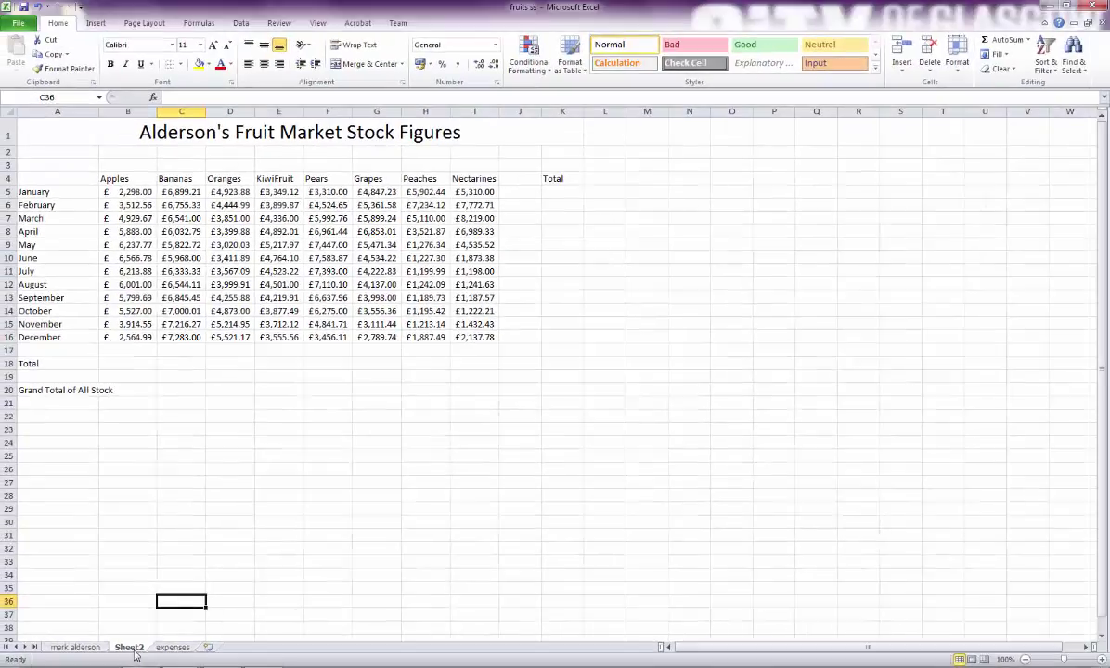
left_click(425, 455)
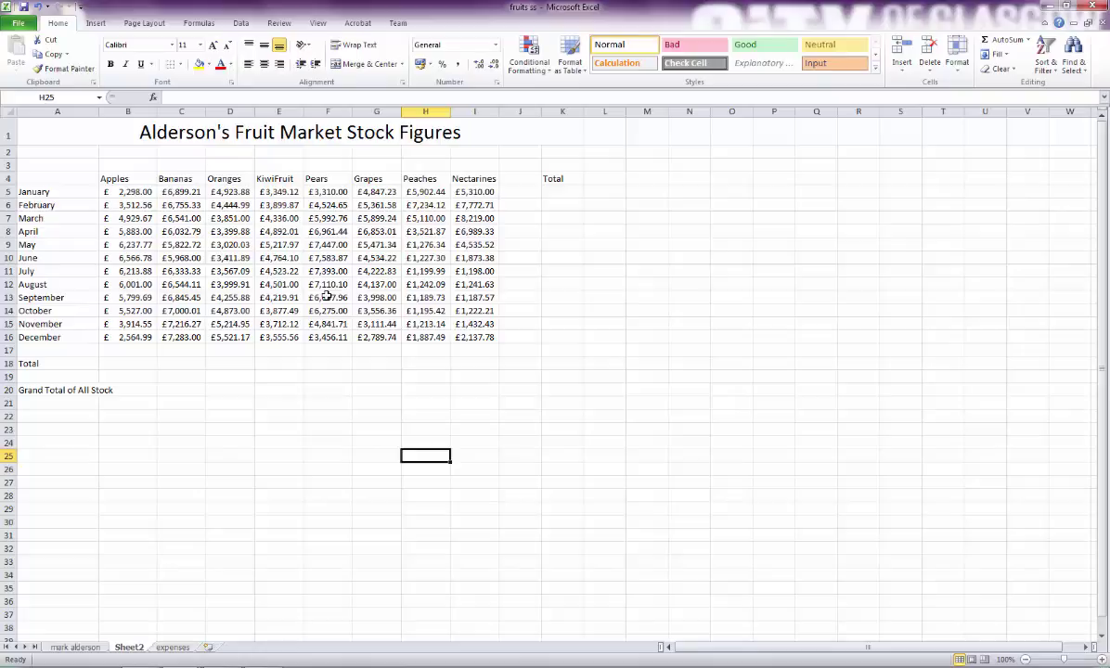
Step: Give every cell of the stock table A4:I16 All Borders
left_click_drag(73, 178, 462, 340)
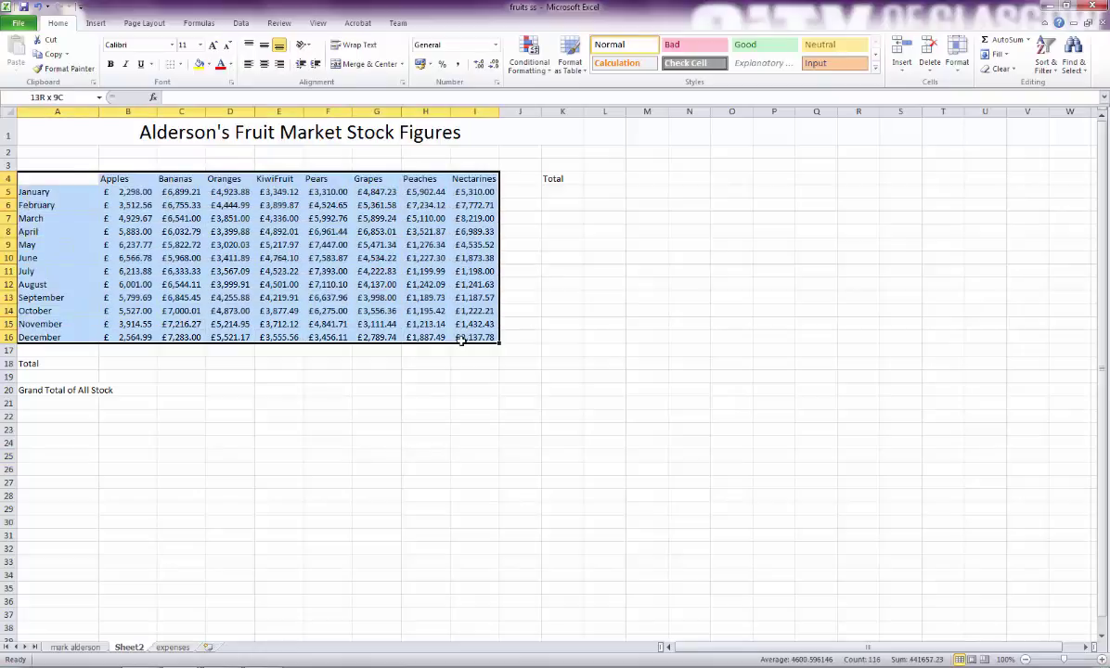
left_click(180, 64)
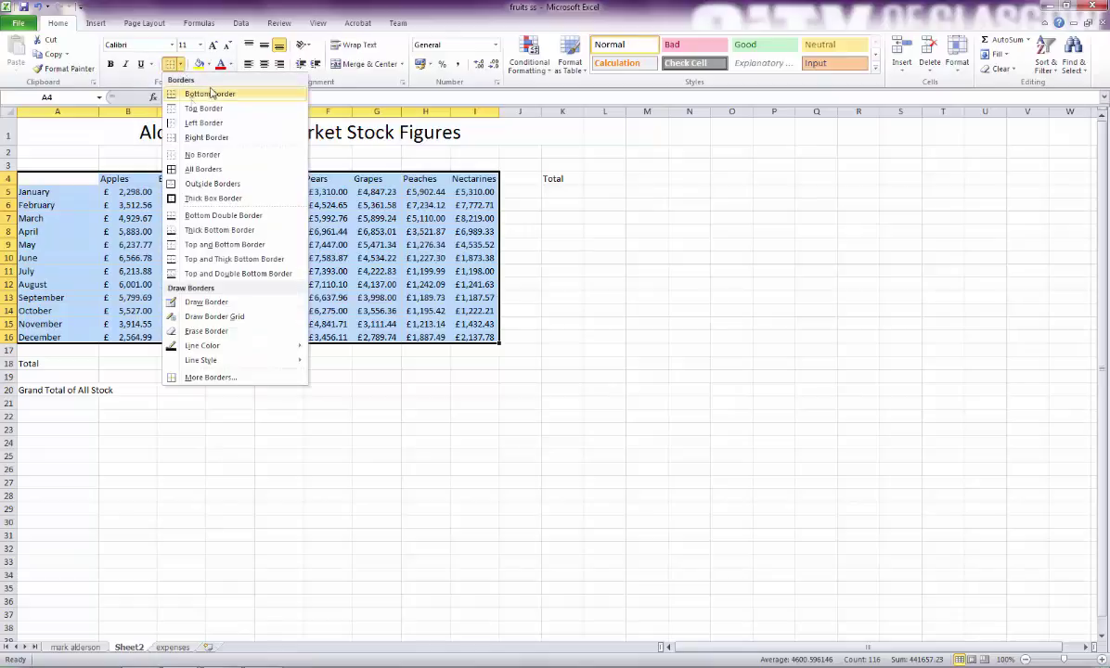
left_click(216, 169)
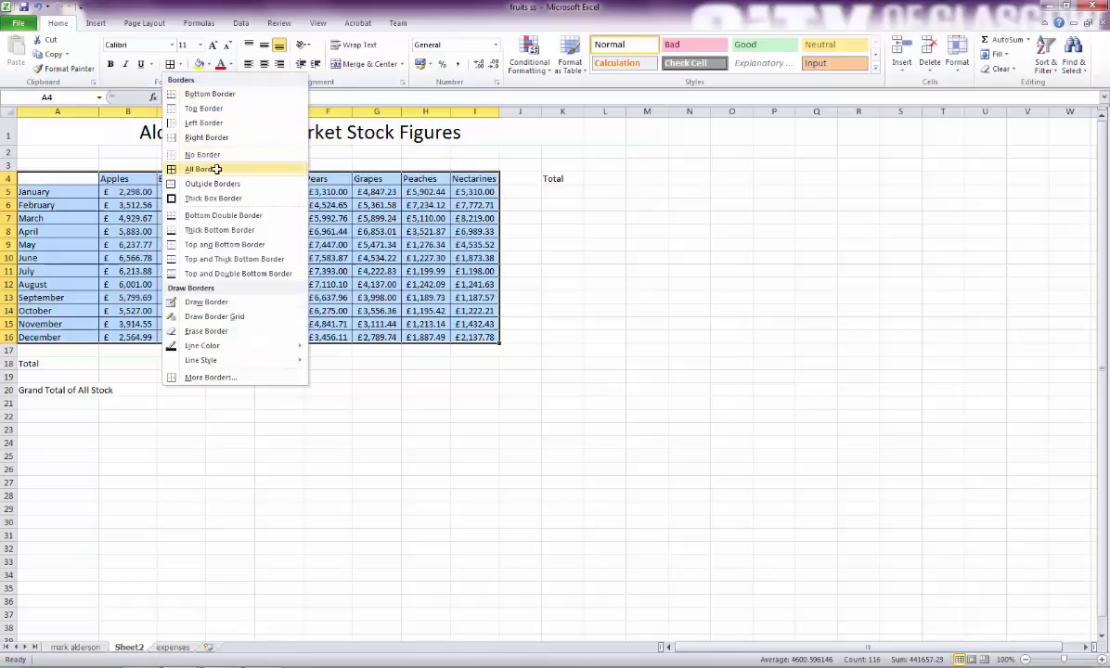
Step: Select the Total row A18:I18 and grand total cells A20:B20, and widen column A
left_click_drag(74, 365, 458, 364)
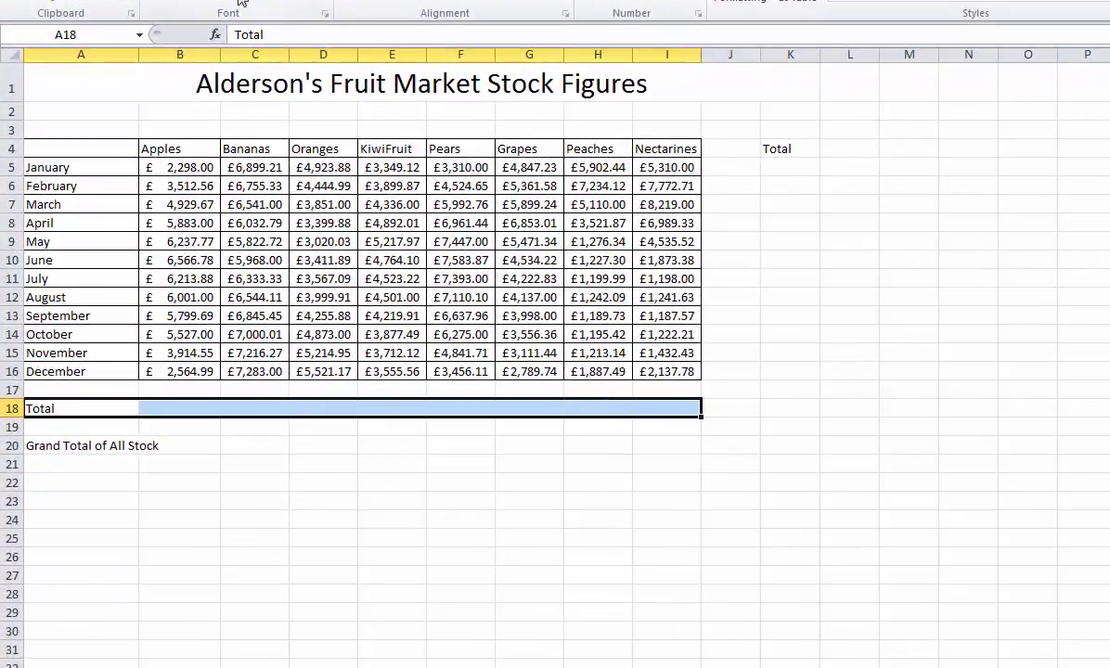
left_click_drag(136, 446, 172, 450)
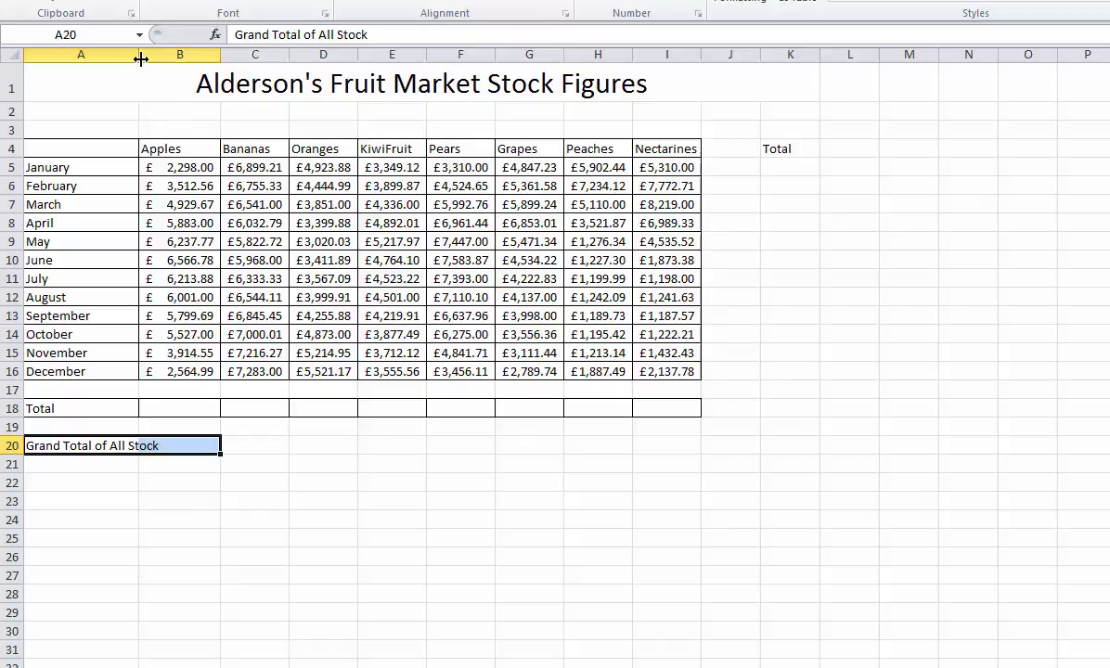
left_click_drag(140, 54, 164, 58)
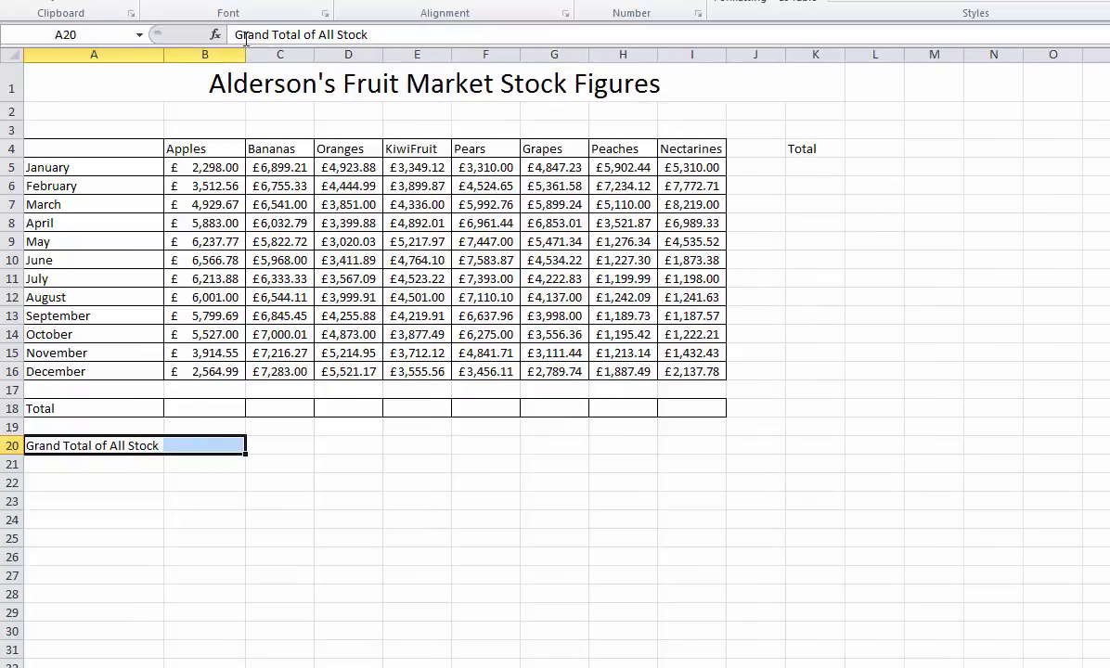
Step: Add all borders to the Total column K4:K16
left_click(170, 82)
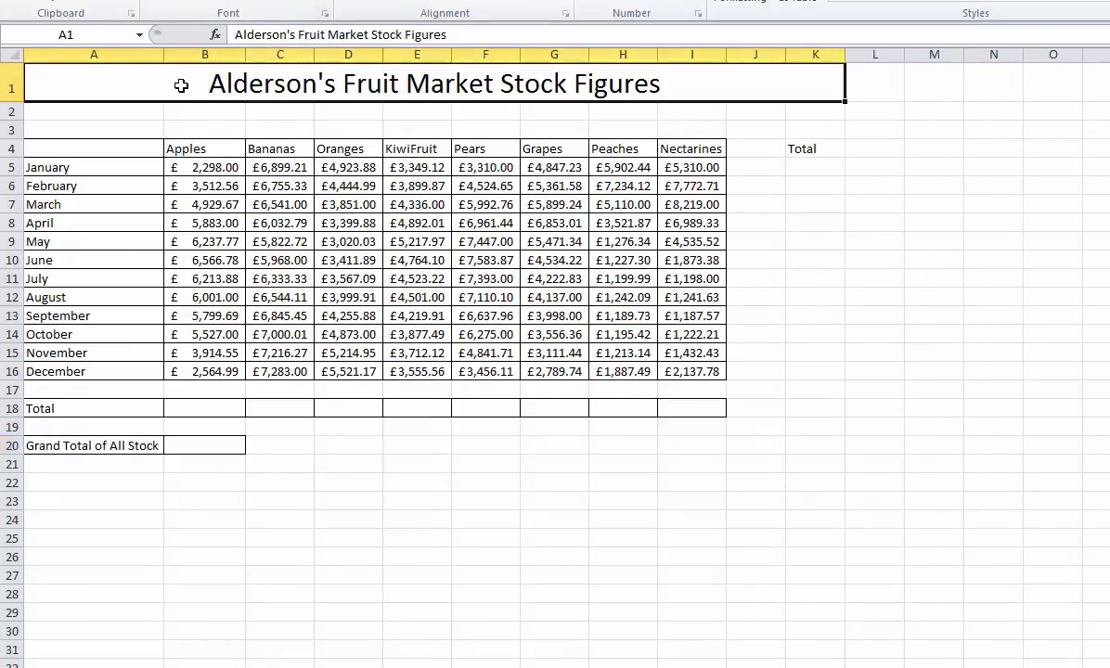
left_click_drag(798, 148, 826, 376)
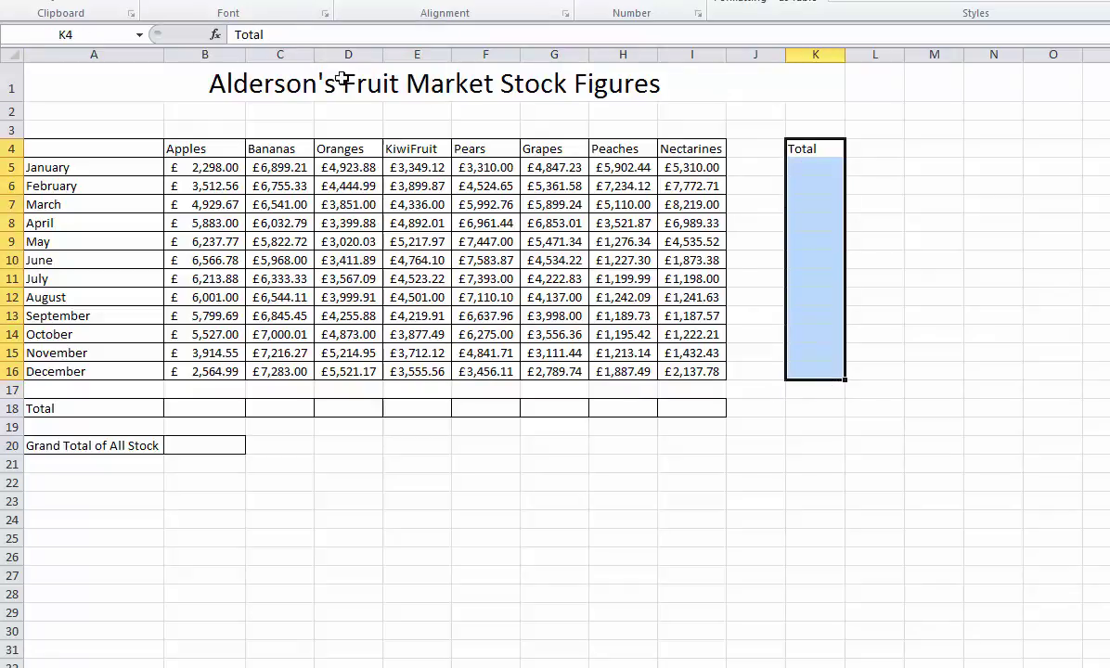
left_click(227, 2)
left_click(1091, 352)
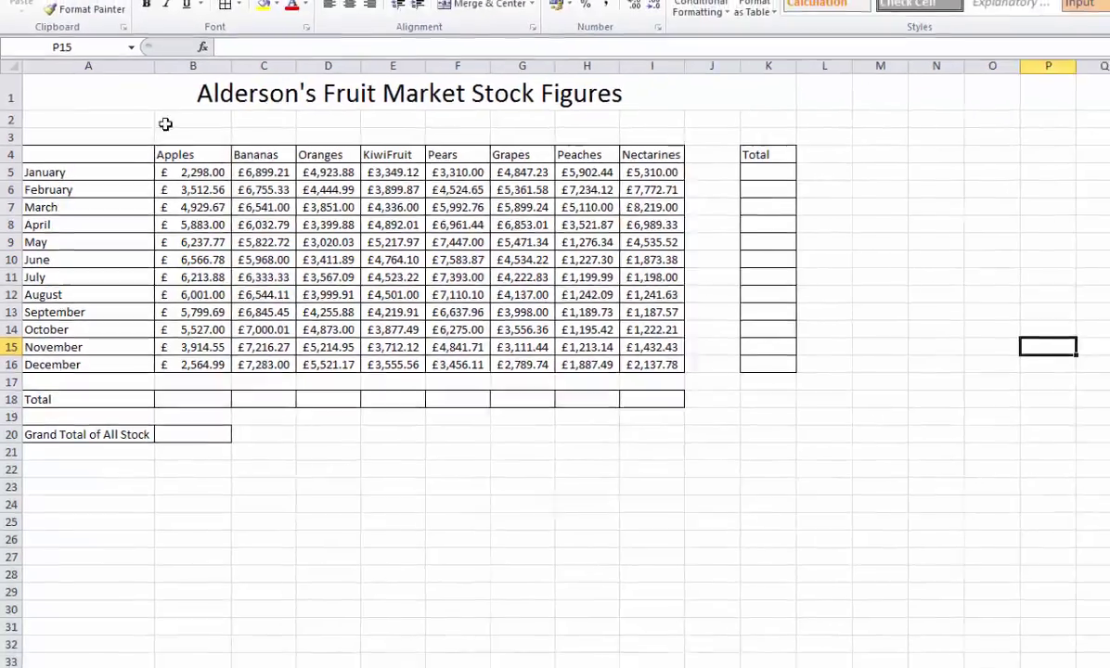
Step: Put a thick box border around the merged title cell
left_click(191, 84)
left_click(200, 40)
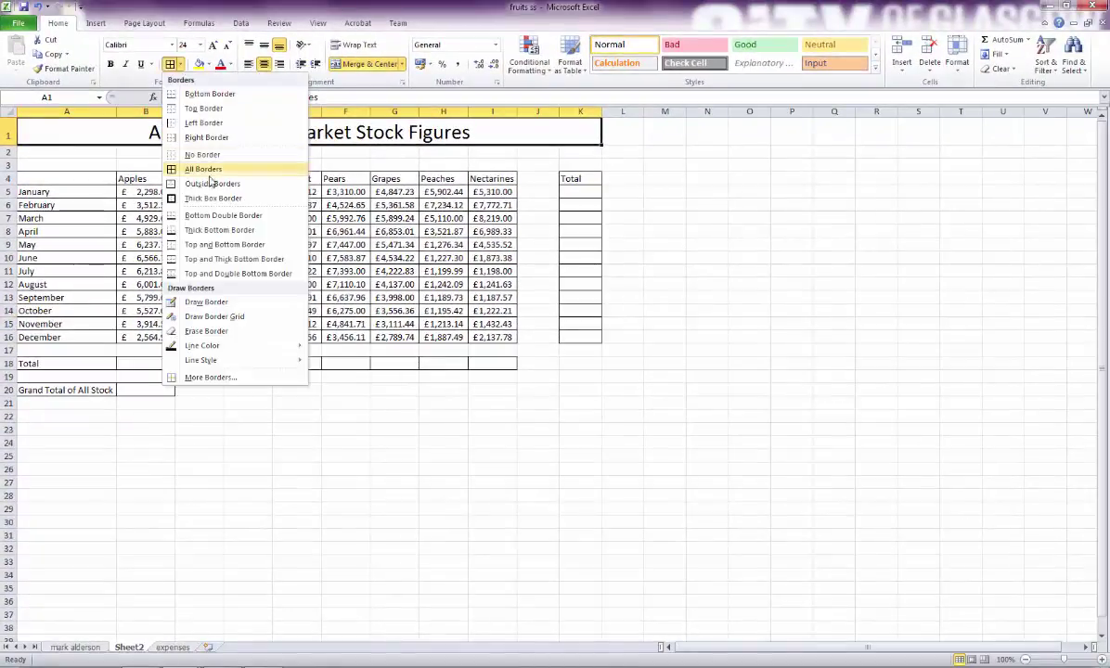
left_click(220, 198)
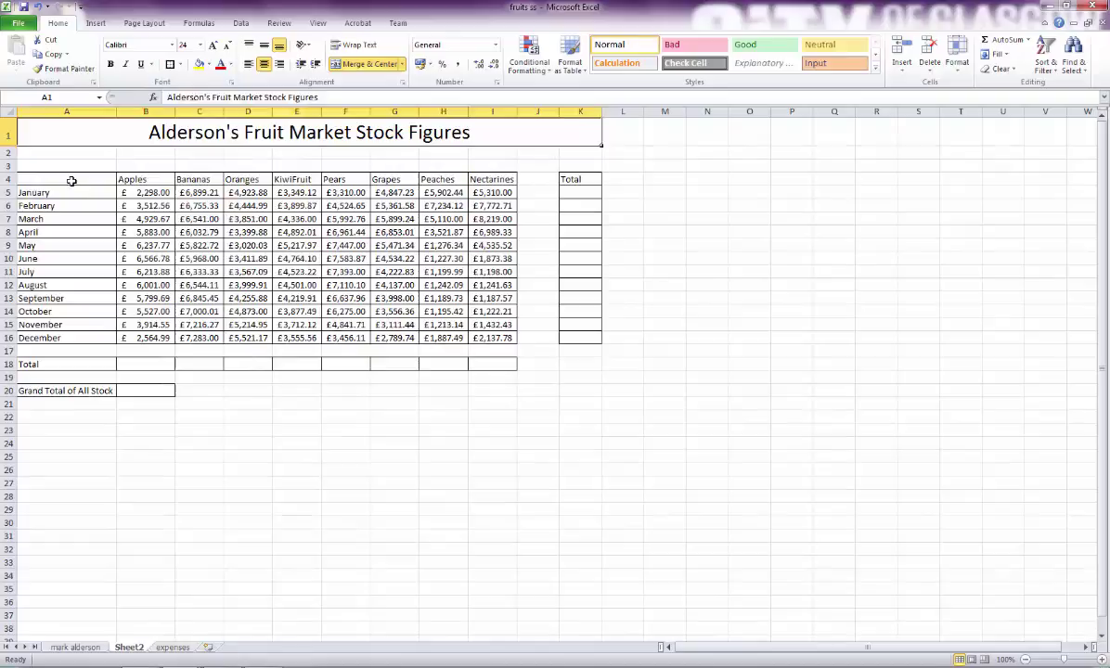
Step: Give A4:I16, K4:K16, A18:I18 and A20:B20 thick outline borders together
left_click_drag(74, 181, 453, 338)
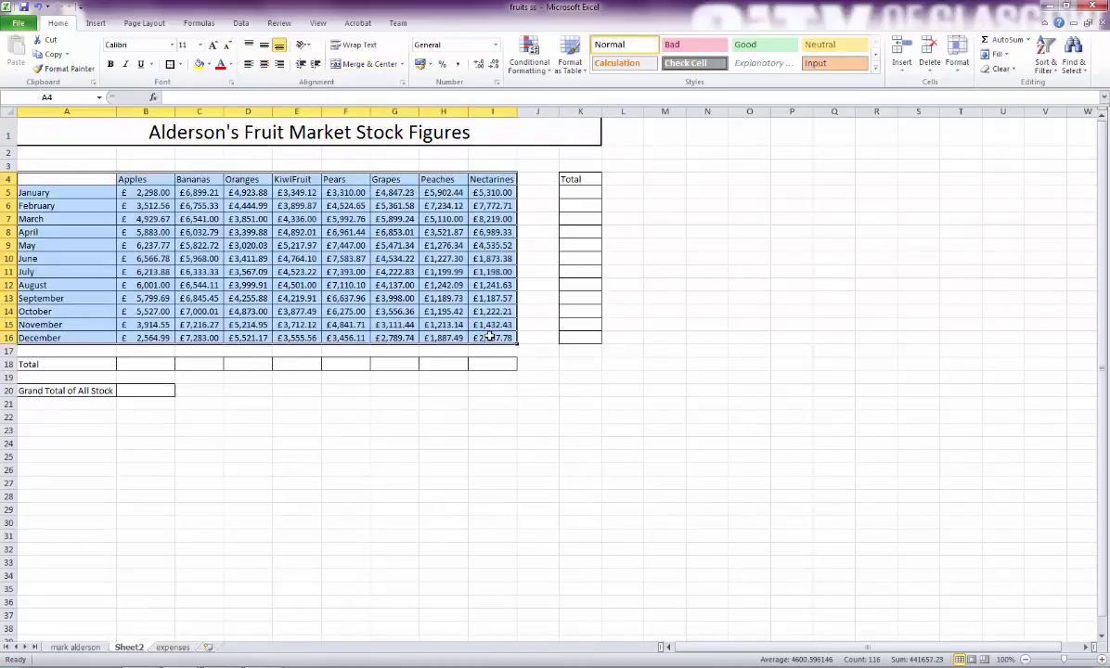
left_click_drag(578, 179, 594, 338)
left_click_drag(65, 241, 669, 243)
left_click(115, 279, "ctrl")
left_click_drag(115, 279, 174, 277)
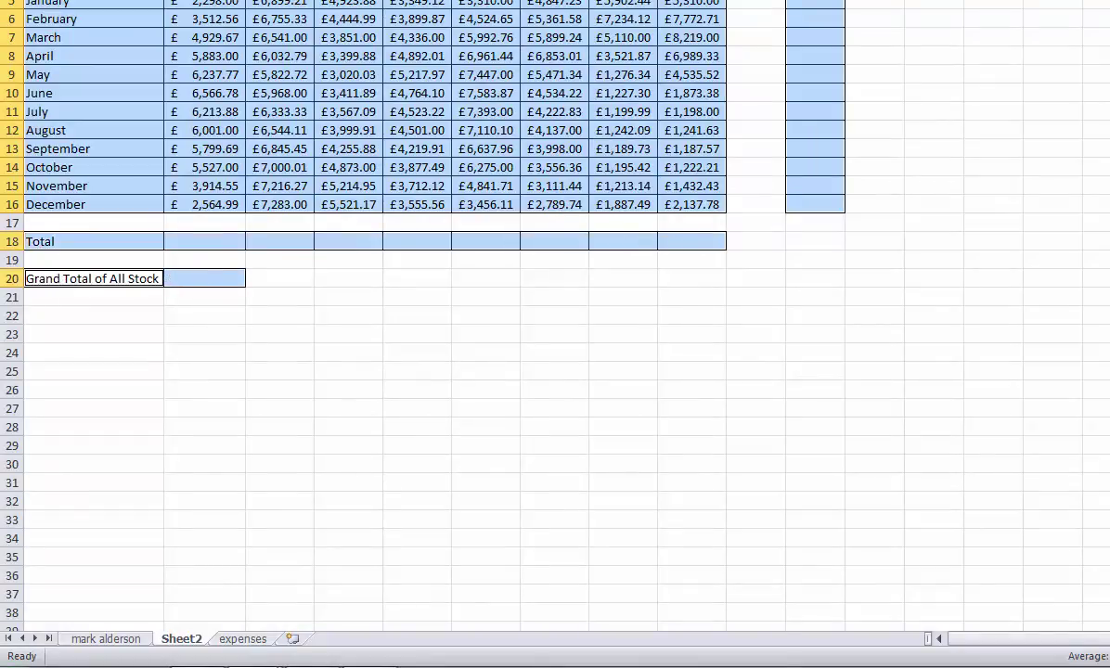
key("ctrl+shift+7")
left_click(554, 339)
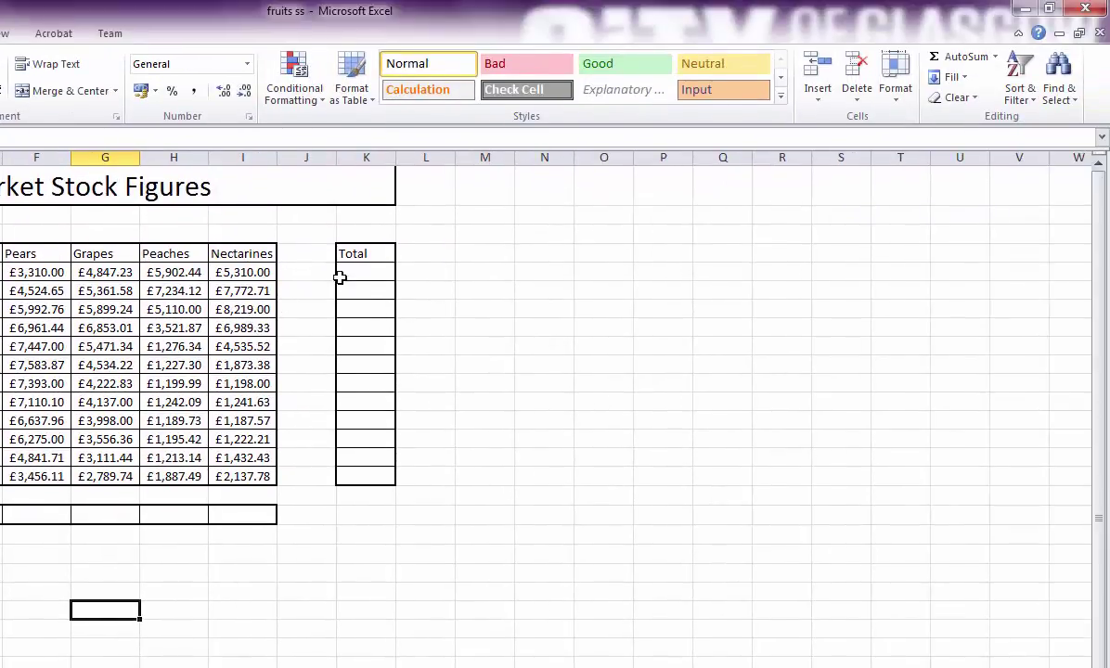
Step: AutoSum January's fruit values B5:I5 into K5, giving £36,839.88
left_click(340, 274)
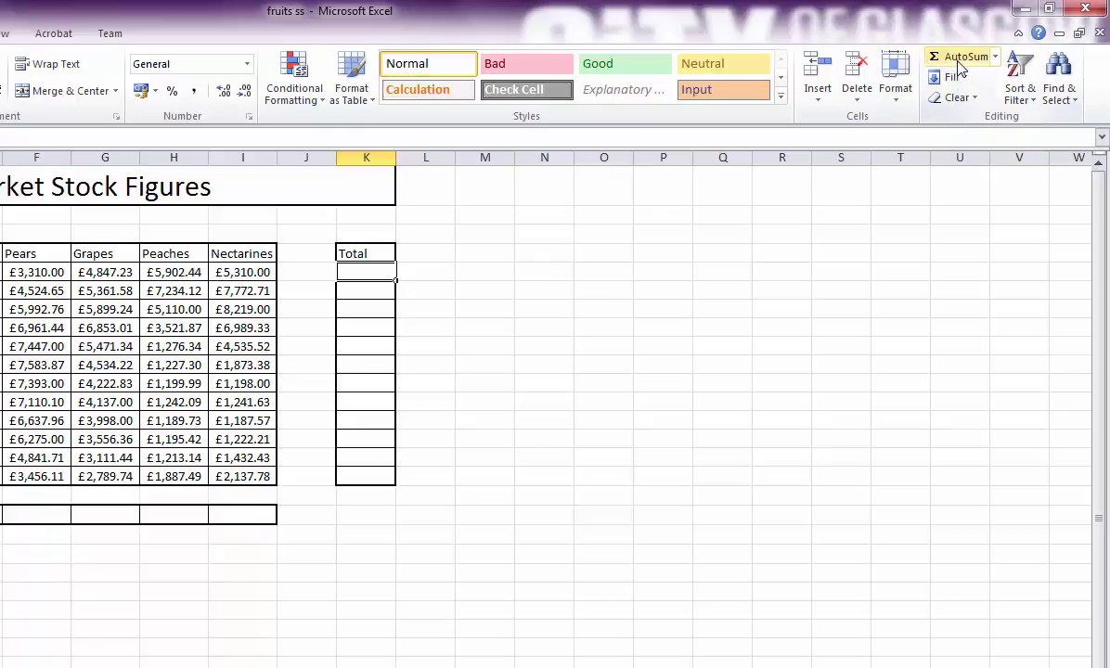
left_click(462, 362)
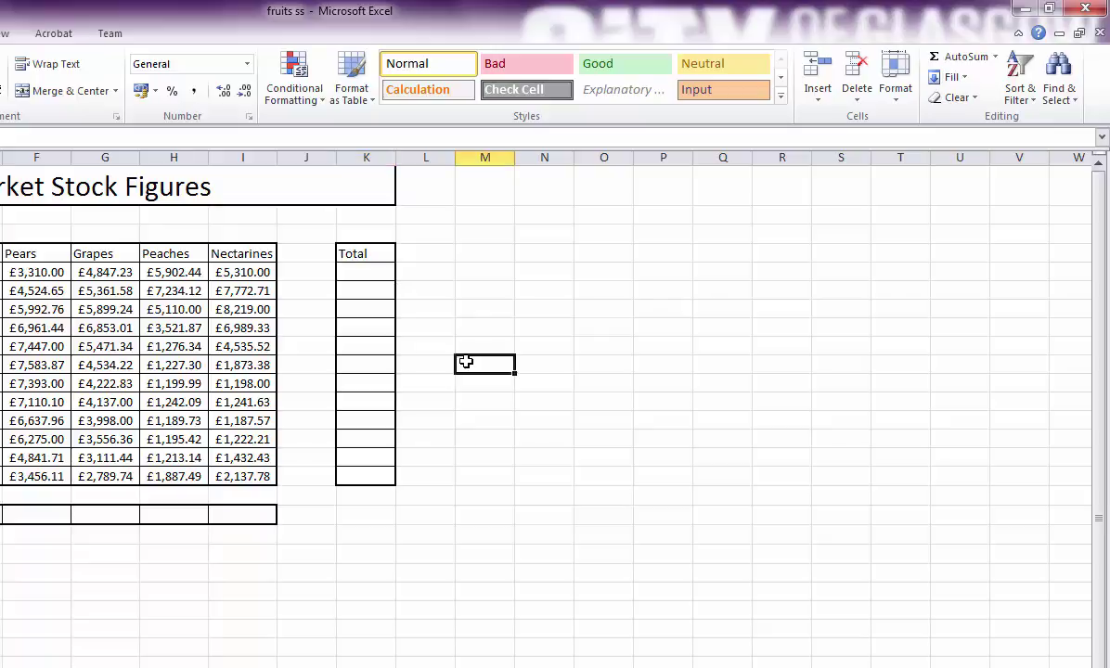
left_click(378, 273)
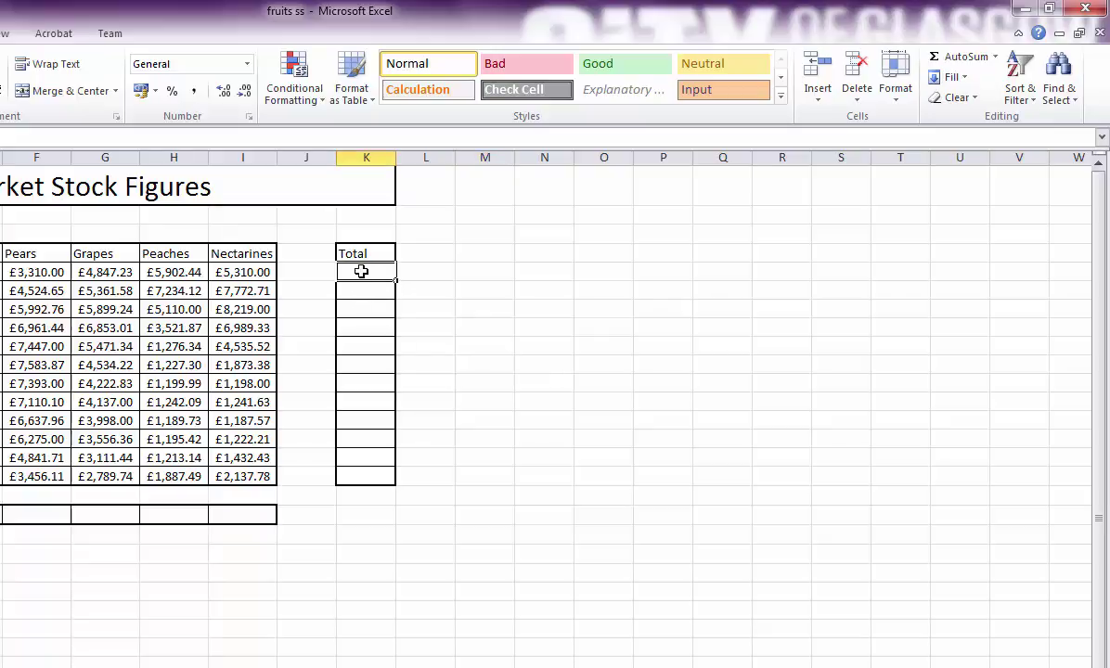
left_click(961, 57)
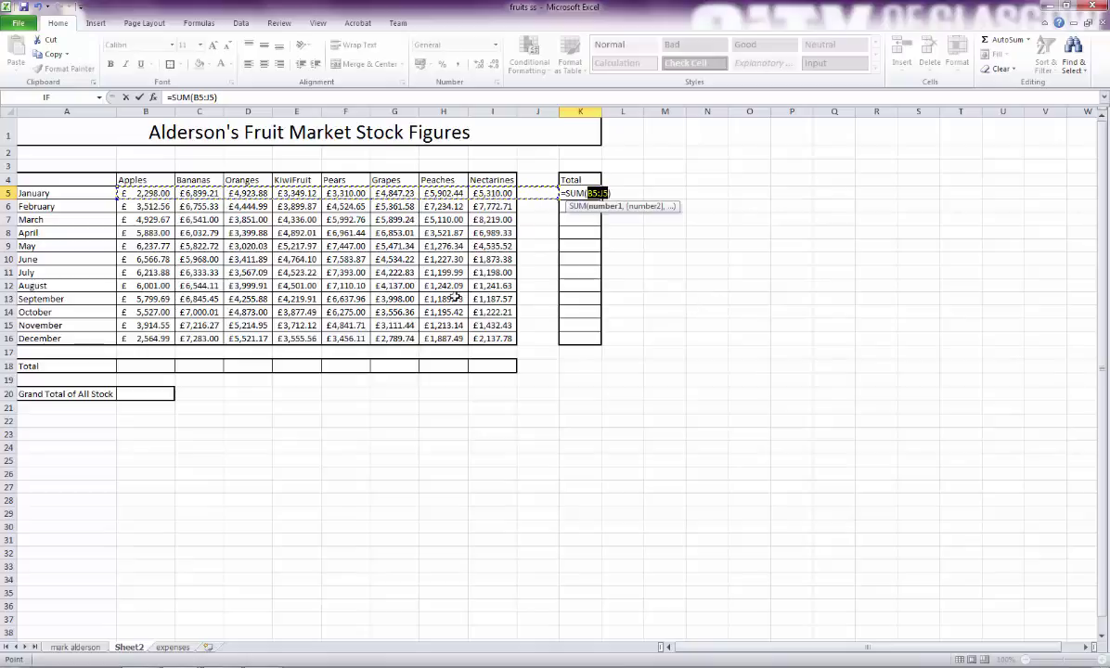
left_click_drag(139, 193, 483, 194)
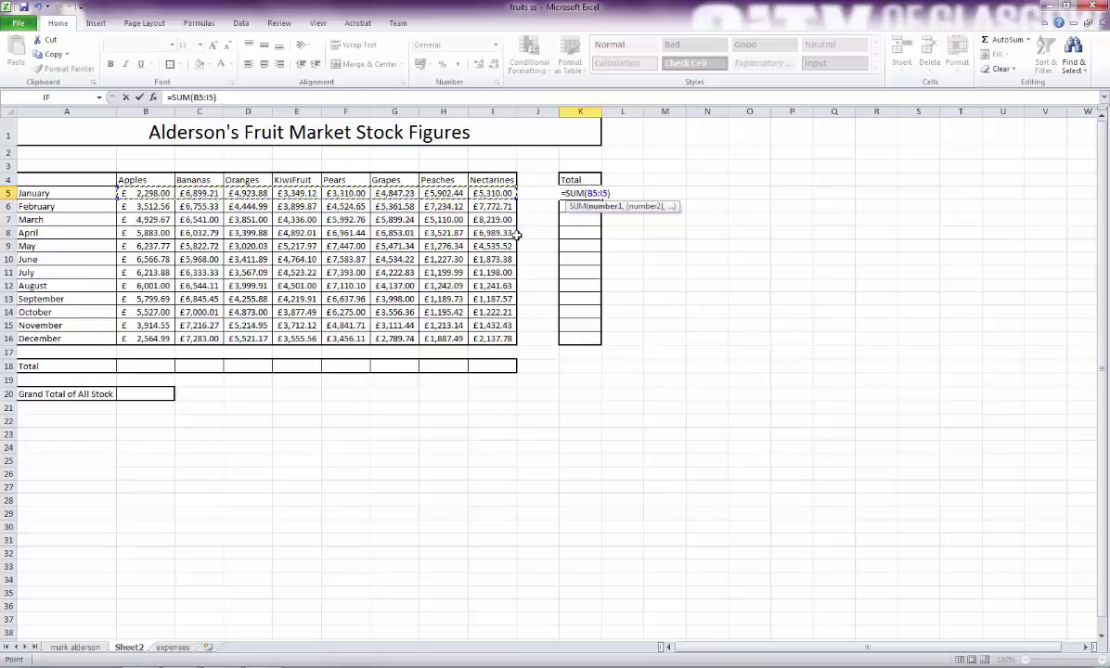
type(")")
key("Return")
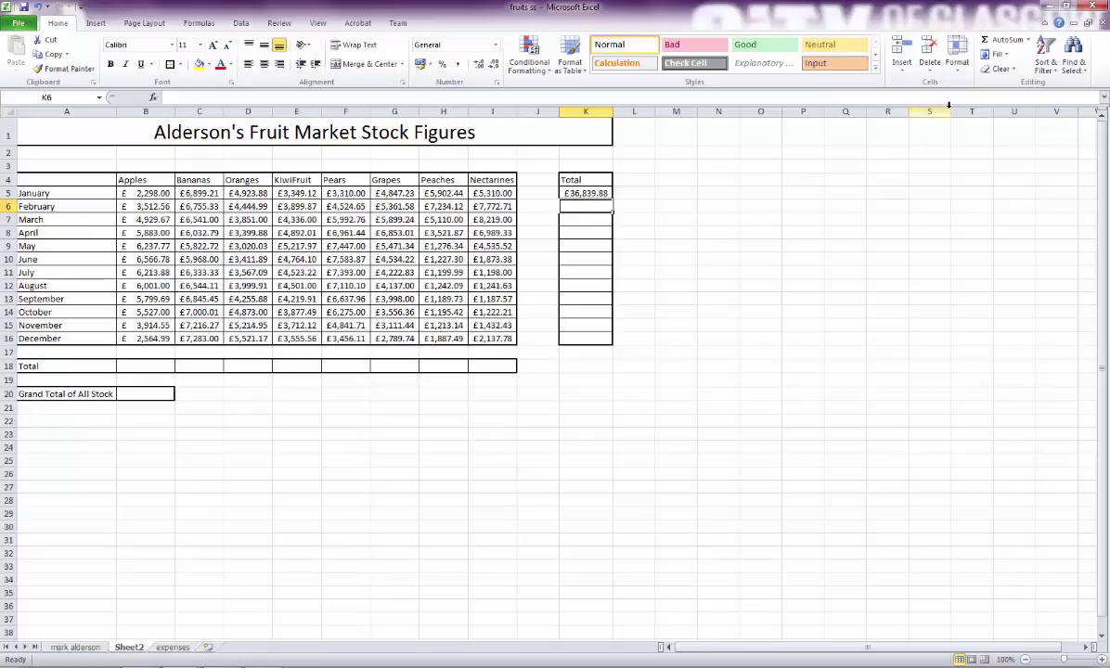
Step: AutoSum February's fruit values B6:I6 into K6, giving £43,505.81
left_click(1008, 46)
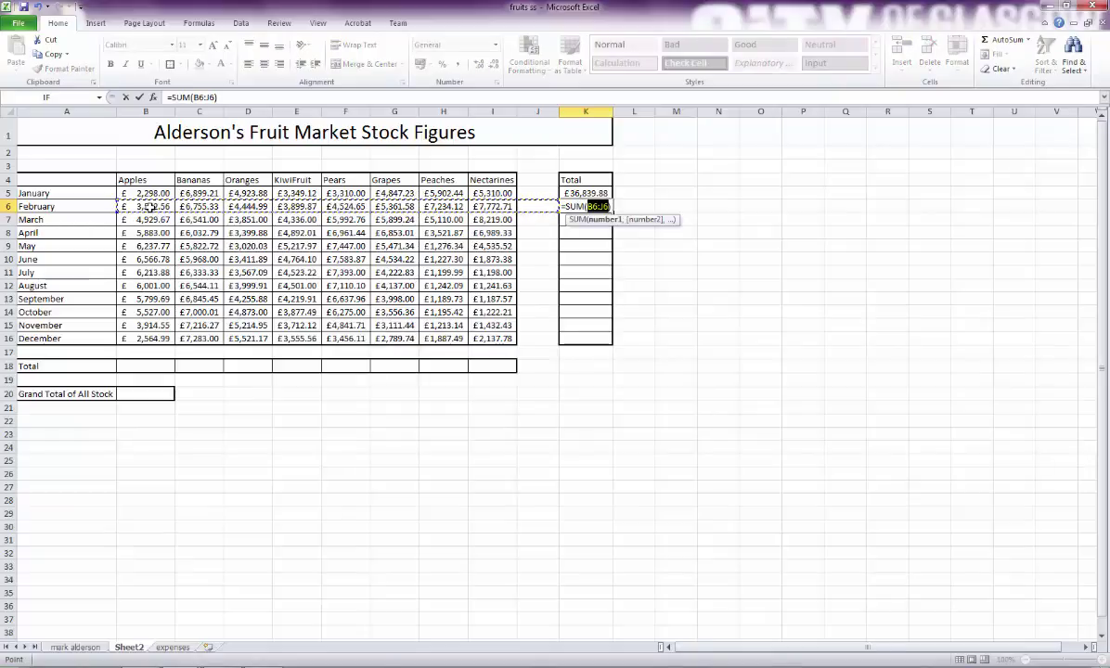
left_click_drag(148, 208, 494, 210)
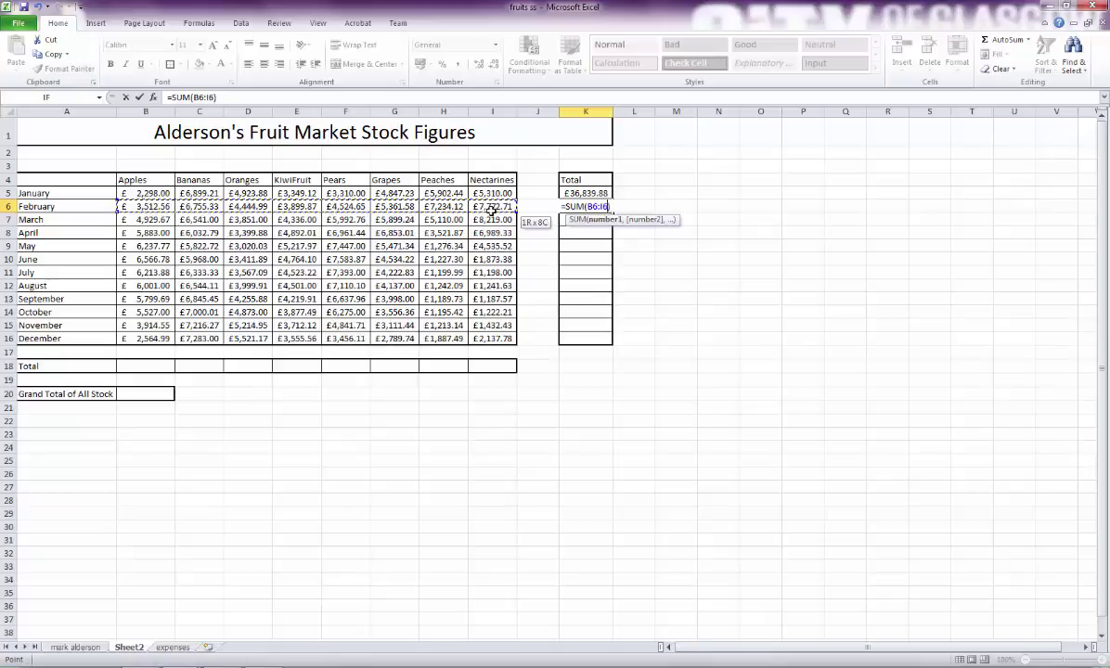
key("Return")
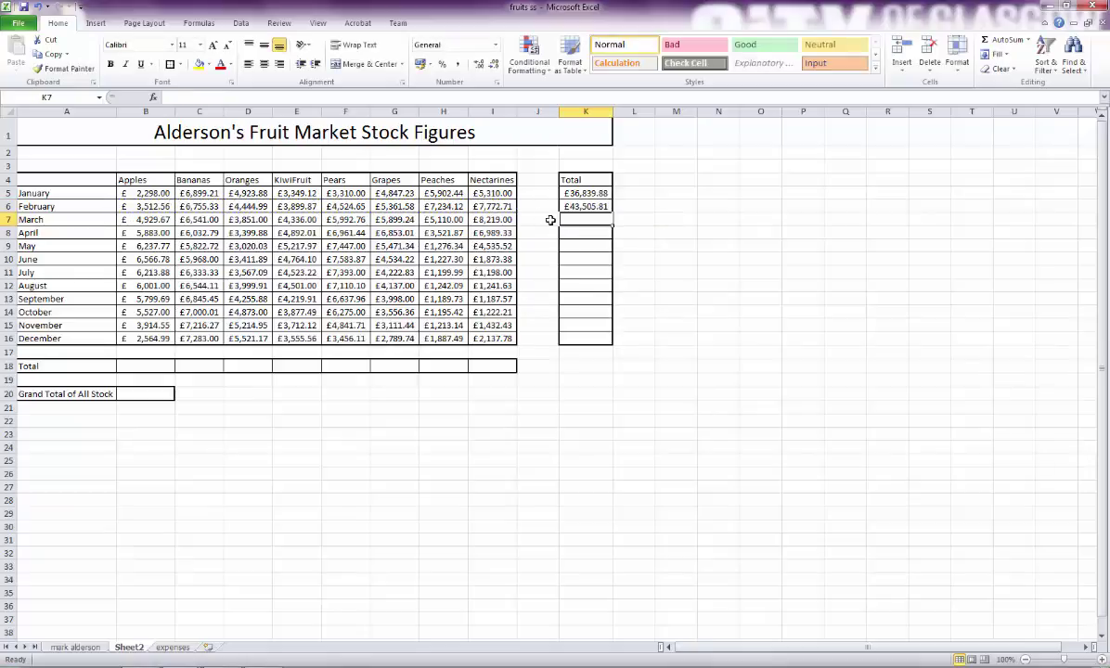
Step: Replace a wrong K7 formula with a SUM of March's values B7:I7, giving £44,878.67
left_click(990, 40)
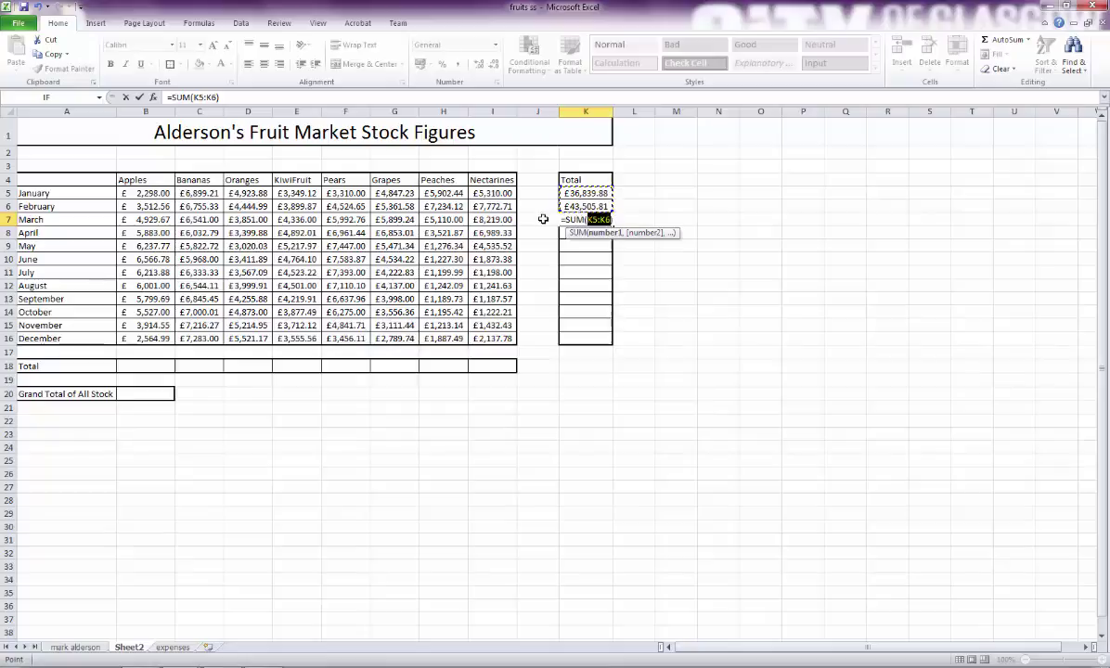
left_click(577, 192)
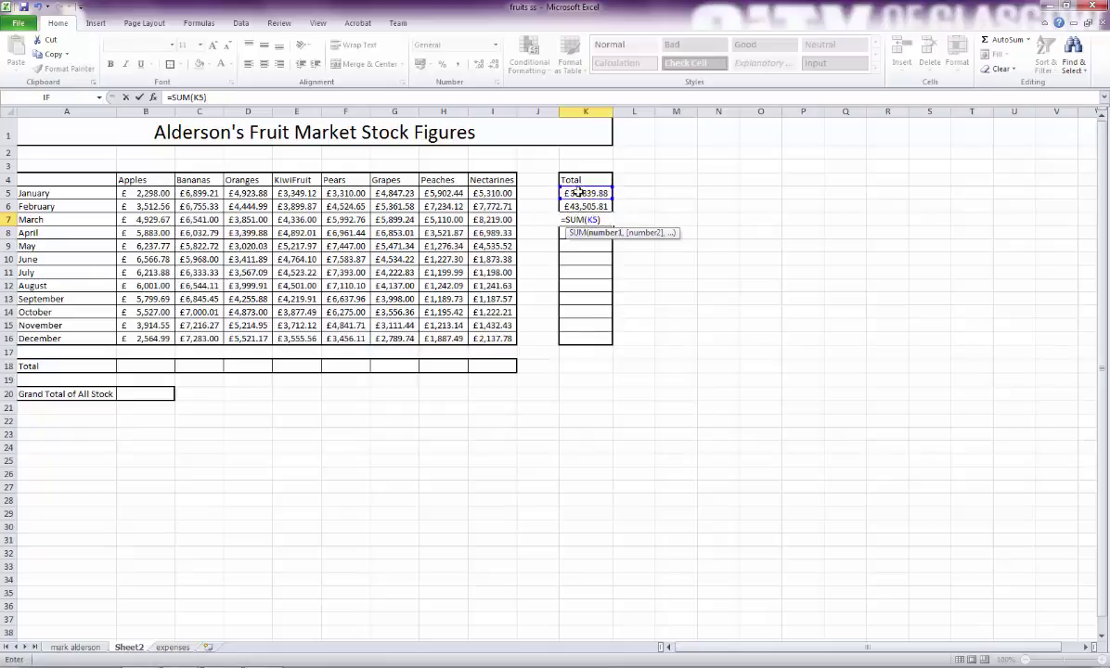
key("shift+Return")
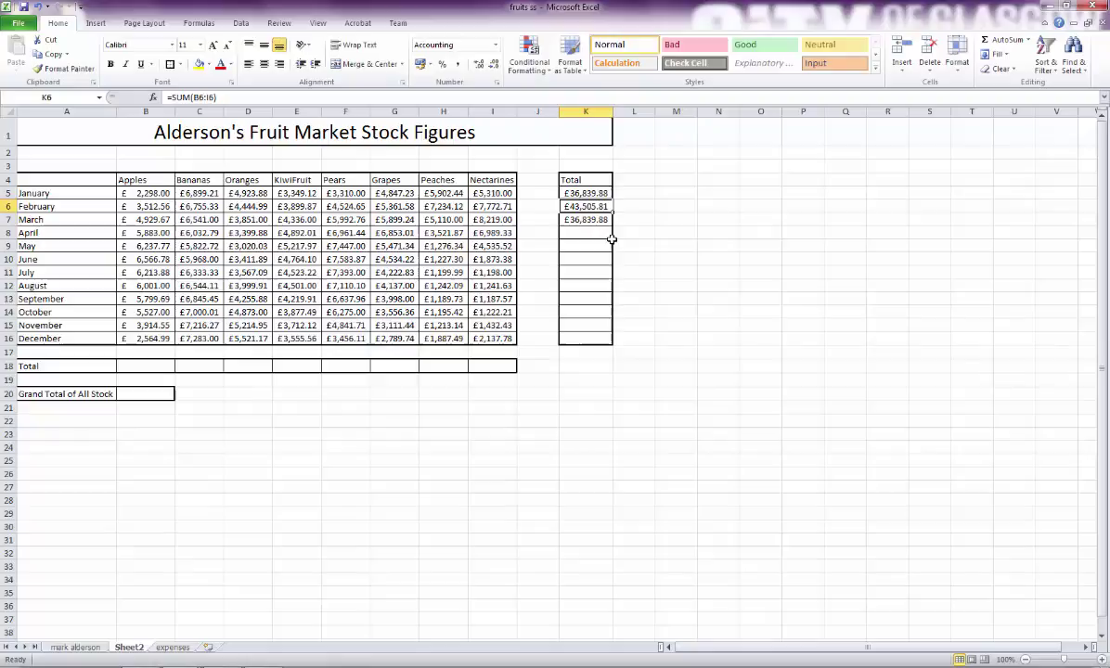
left_click(589, 219)
key("Delete")
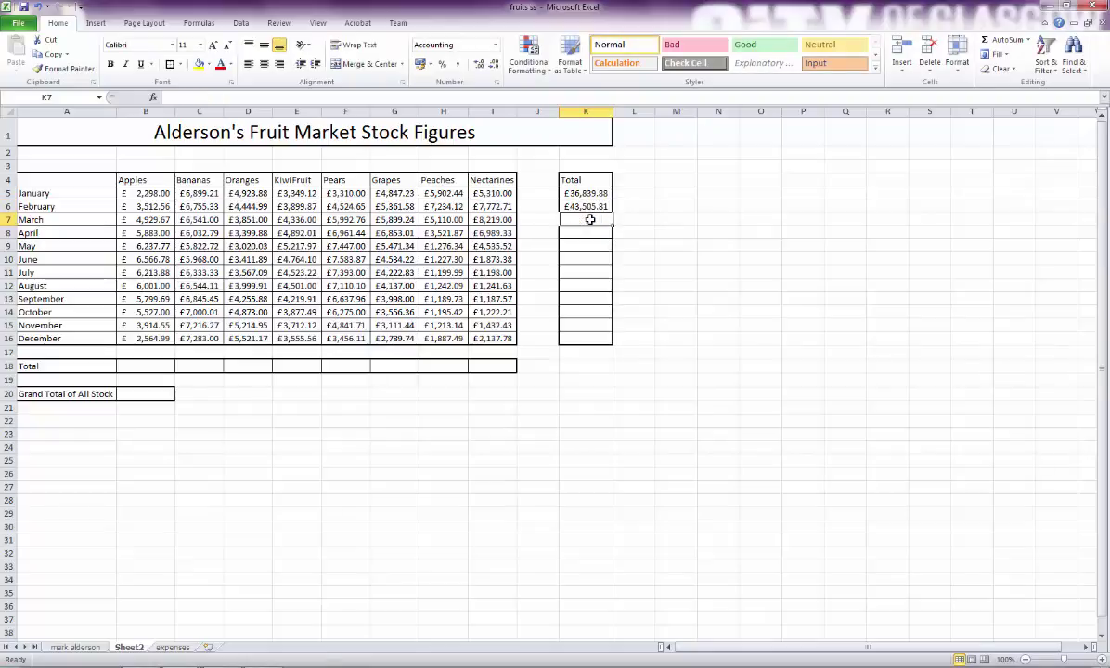
left_click(1001, 39)
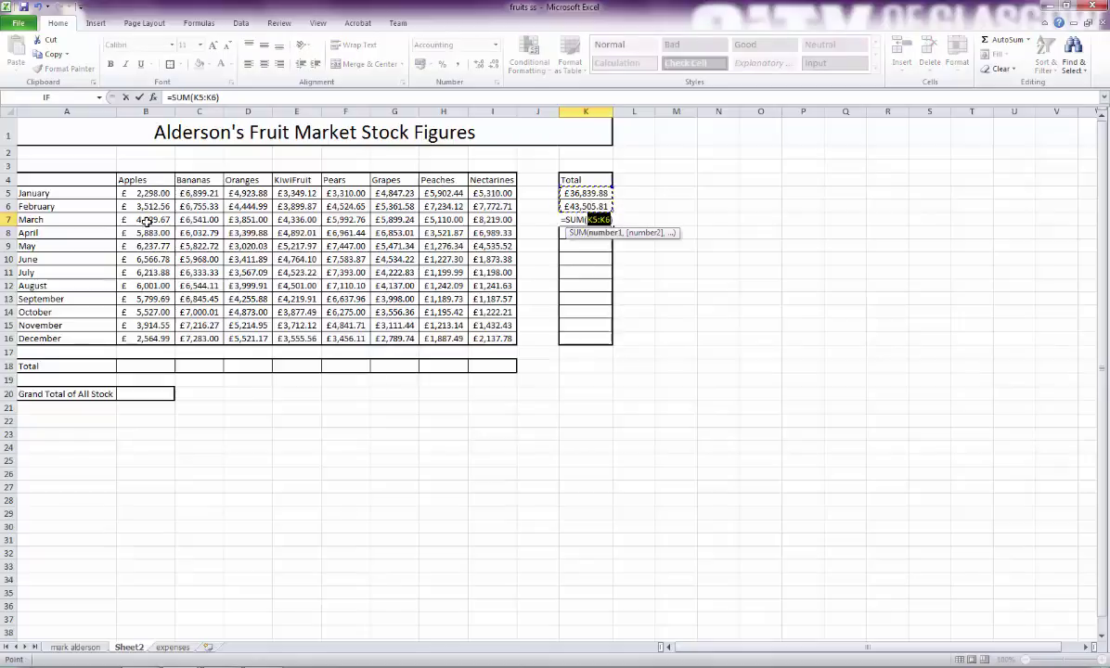
left_click_drag(142, 220, 483, 219)
key("Return")
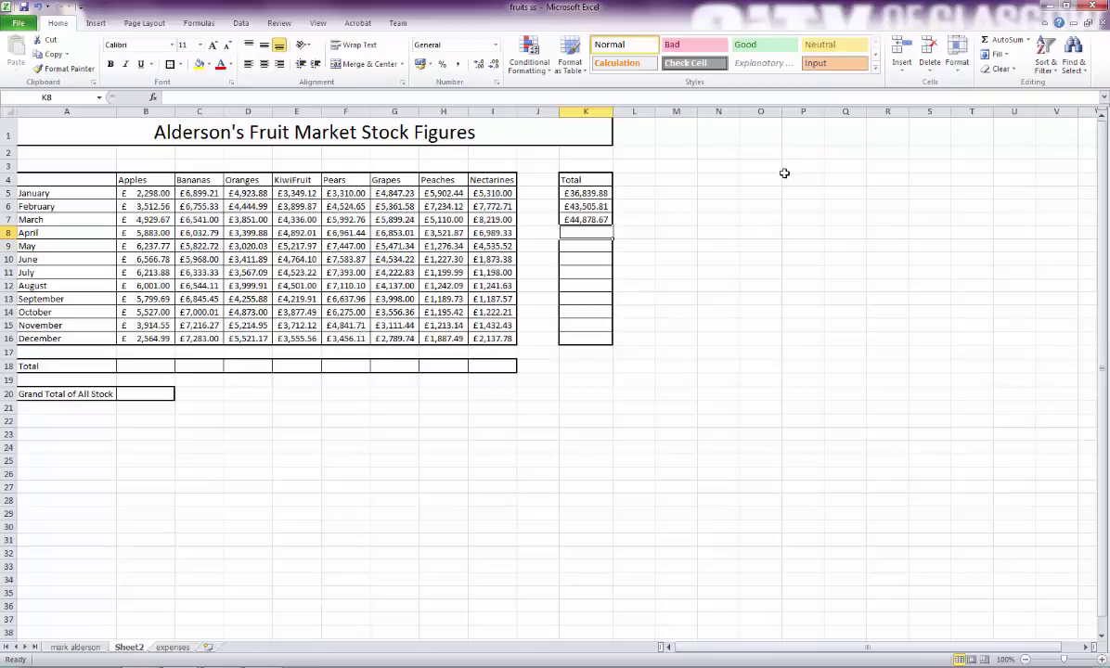
Step: Clear the February and March totals from K6:K7
left_click_drag(608, 206, 610, 230)
key("Delete")
left_click(663, 206)
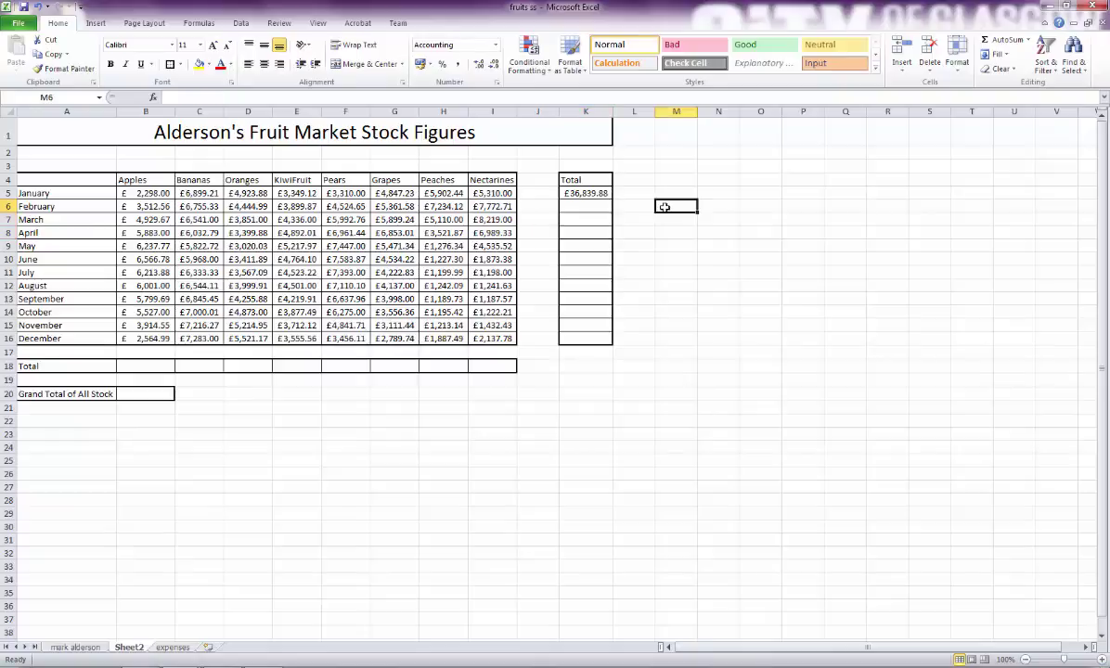
left_click(580, 219)
left_click(585, 233)
left_click(578, 246)
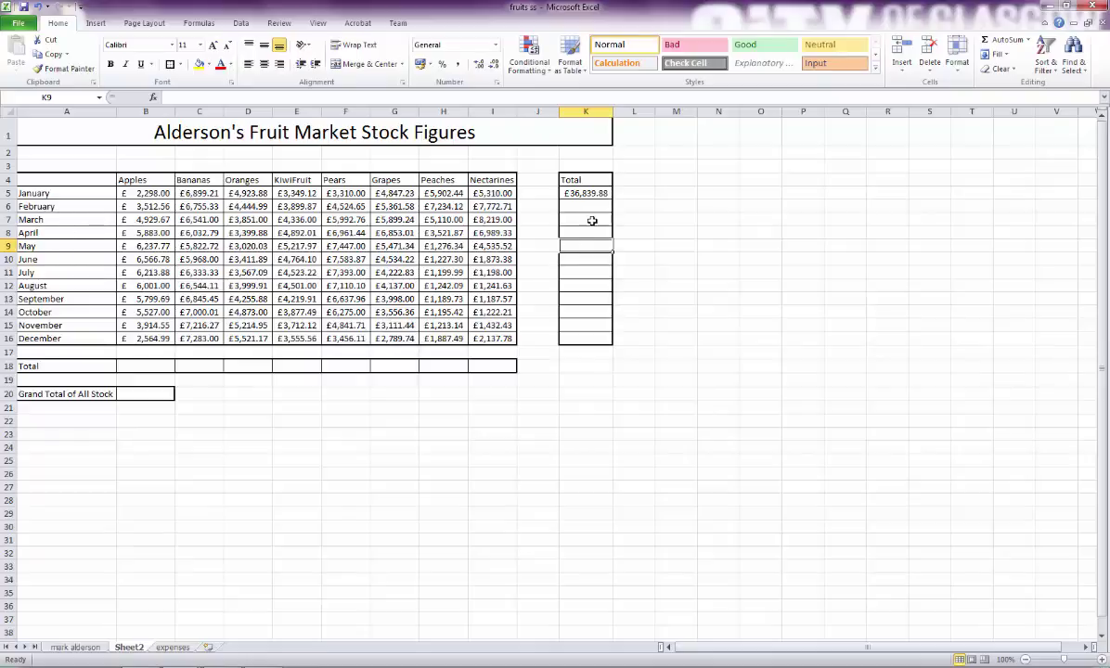
Step: Fill K5's SUM formula down to K16, ending with December's £29,195.84
left_click(583, 193)
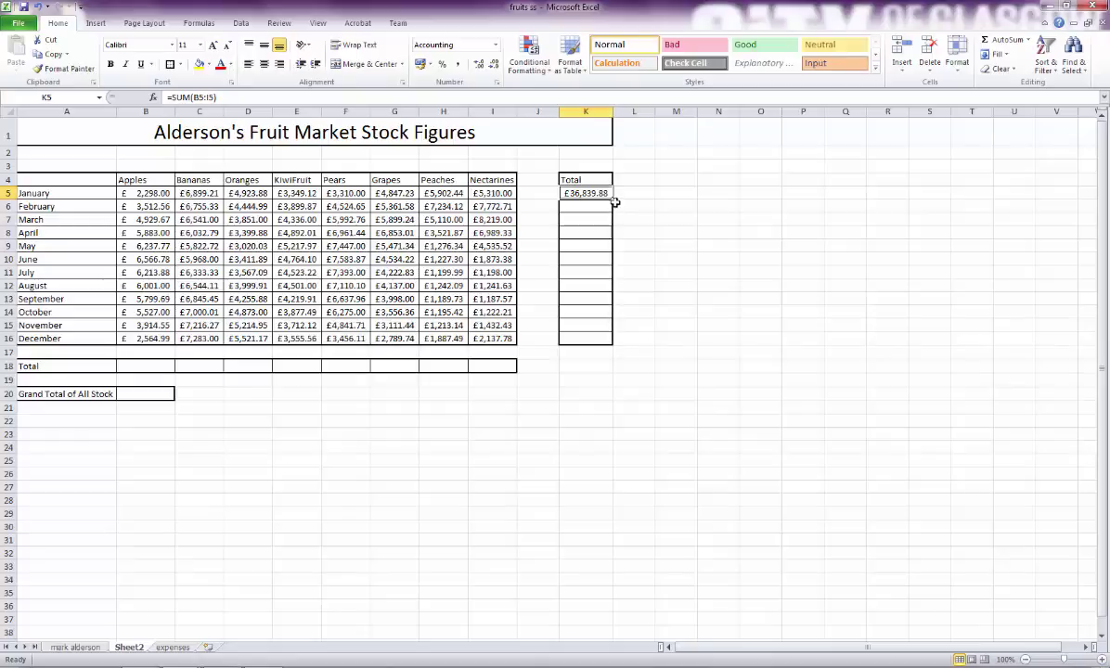
left_click_drag(615, 202, 613, 339)
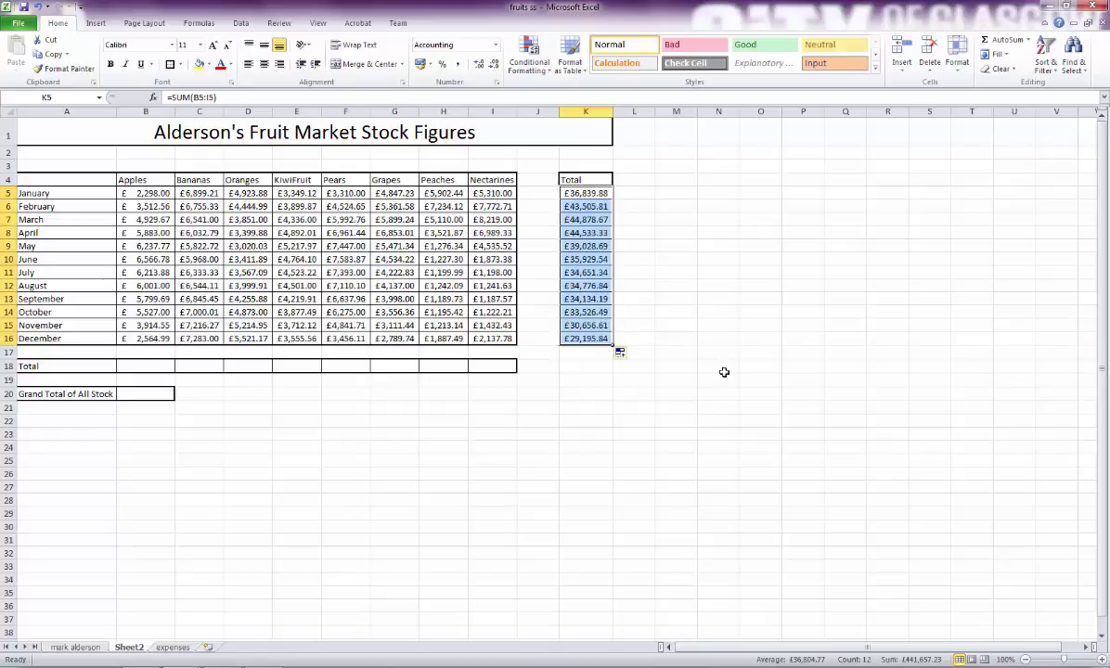
left_click(147, 366)
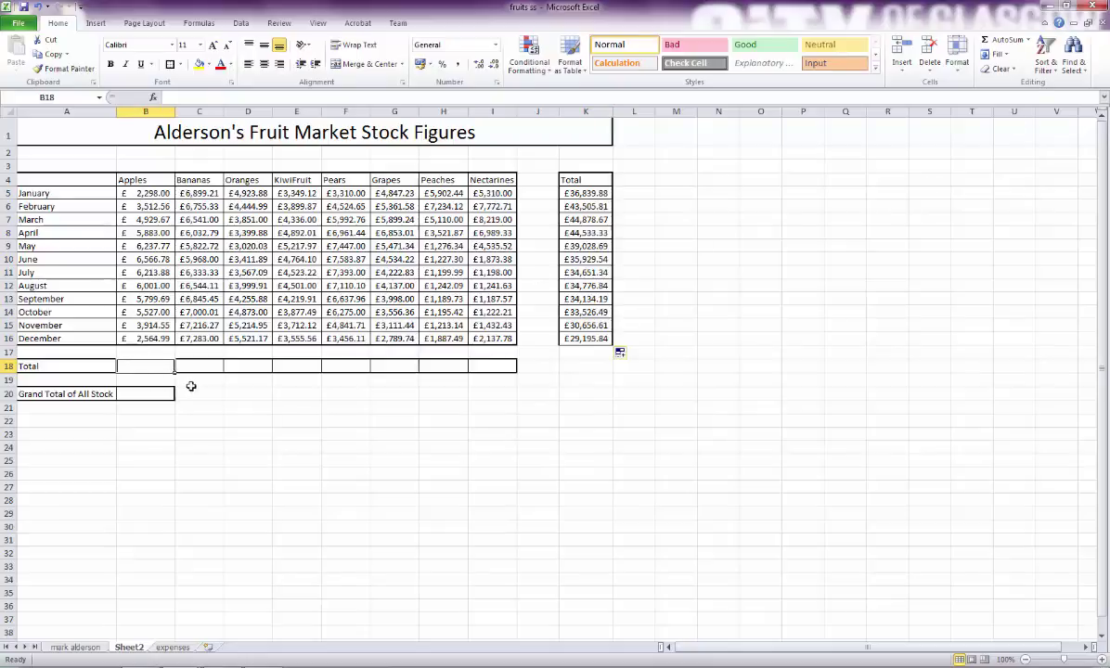
Step: Sum Apples B5:B16 into B18, fill it across to I18, and widen column C
left_click(1002, 41)
left_click_drag(149, 192, 151, 333)
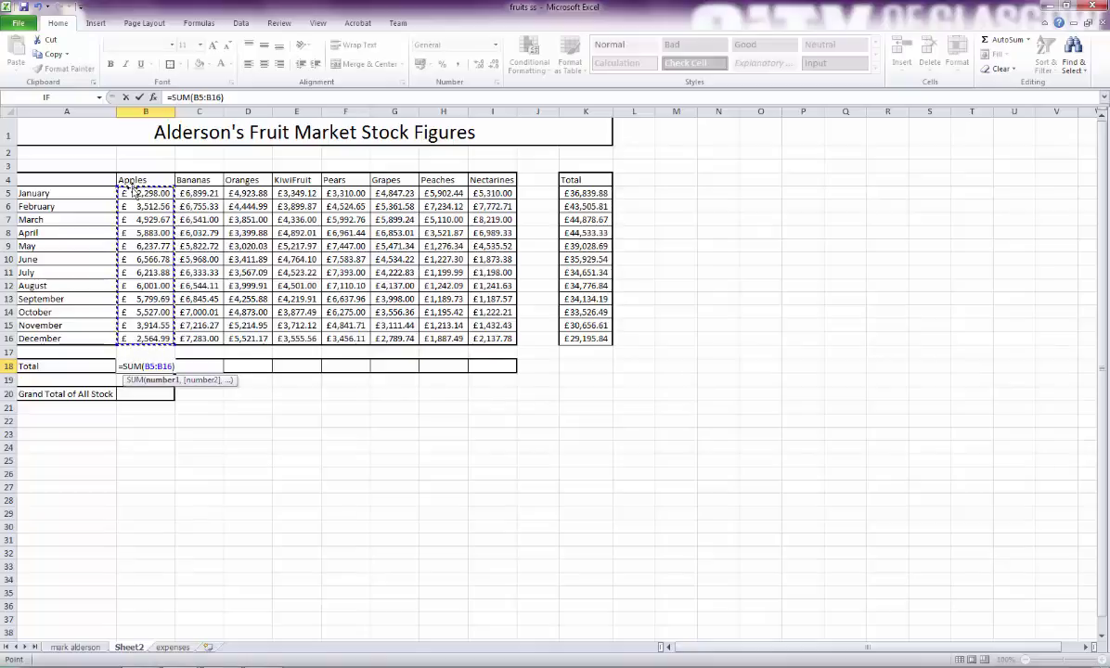
key("Return")
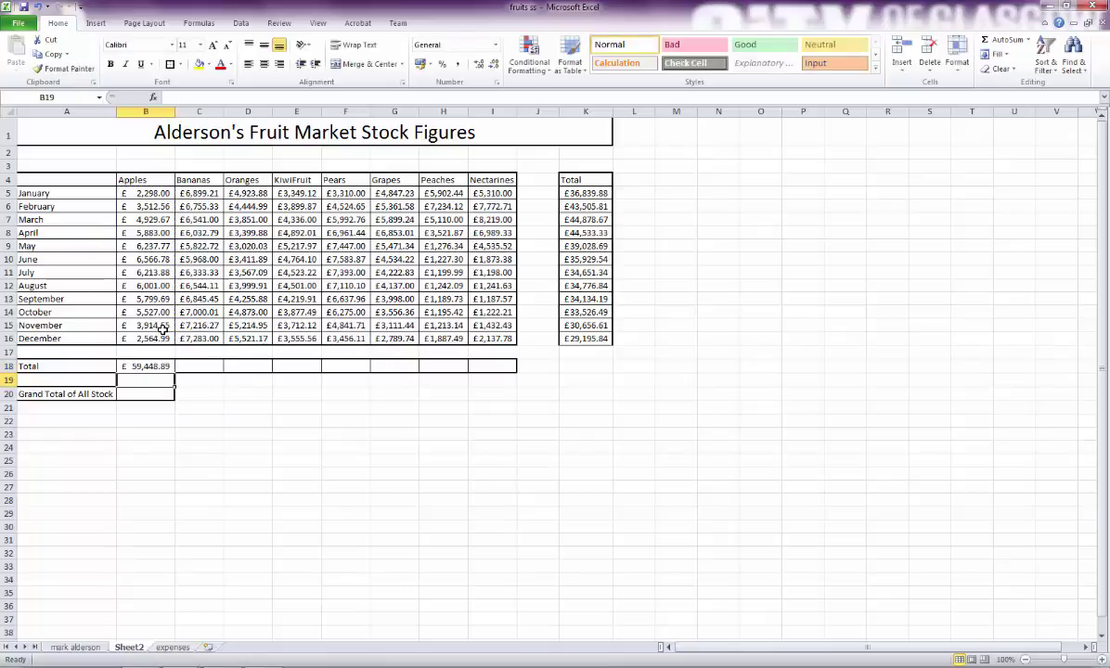
left_click(158, 364)
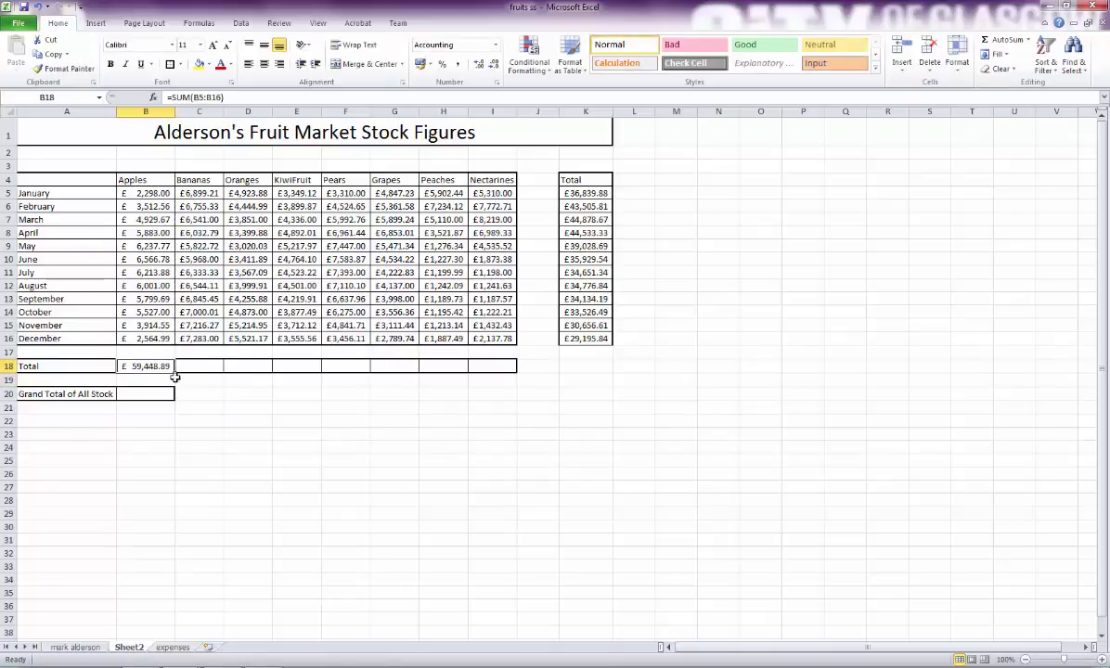
left_click_drag(173, 372, 508, 374)
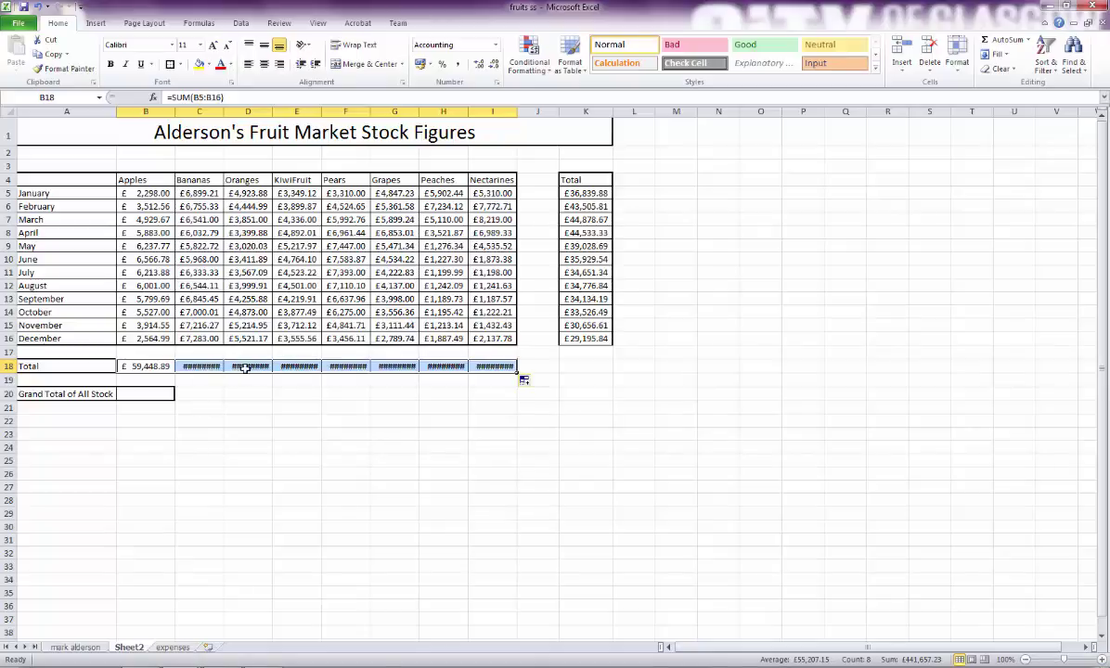
left_click_drag(222, 112, 599, 112)
Step: Enter a SUM of B5:I16 in B20, giving the grand total £441,657.23
left_click(541, 433)
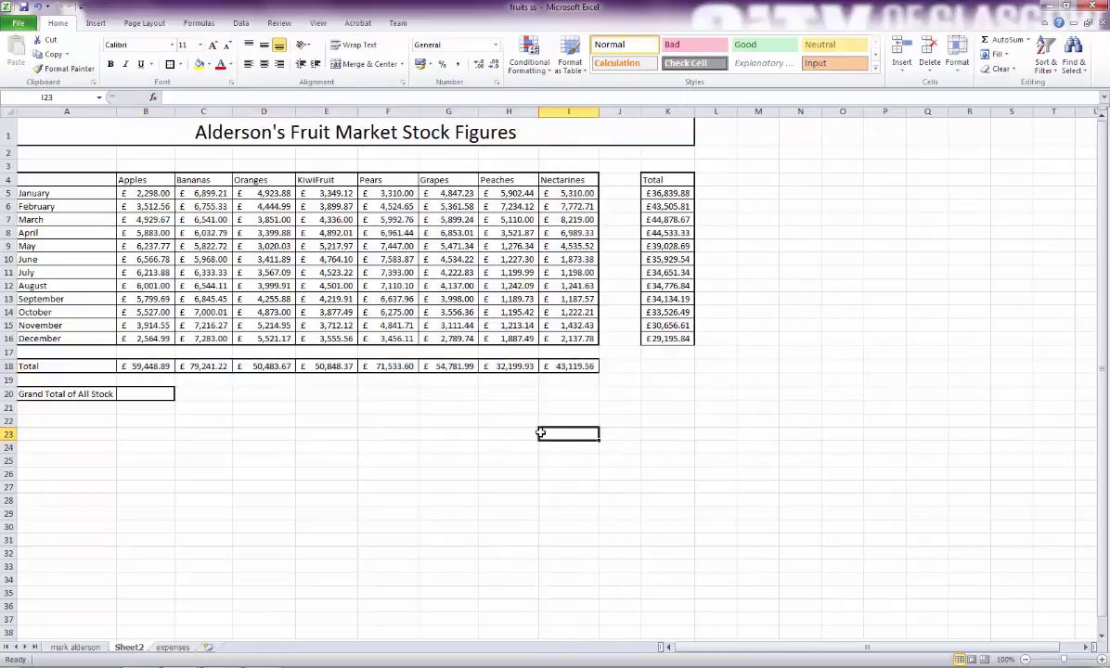
left_click(149, 396)
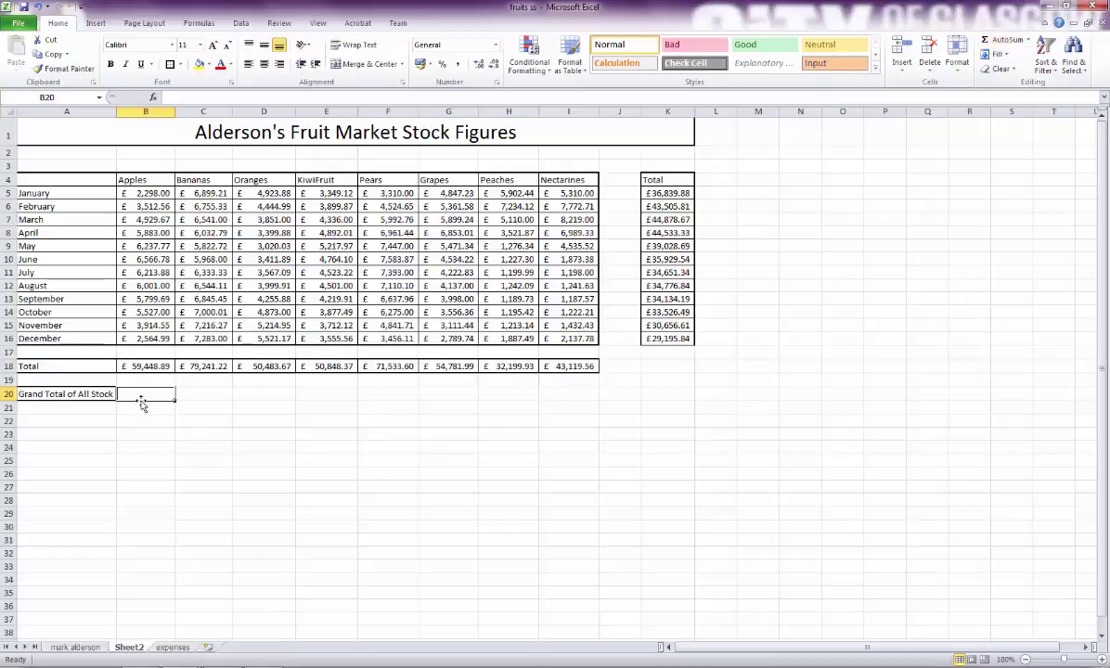
left_click(991, 39)
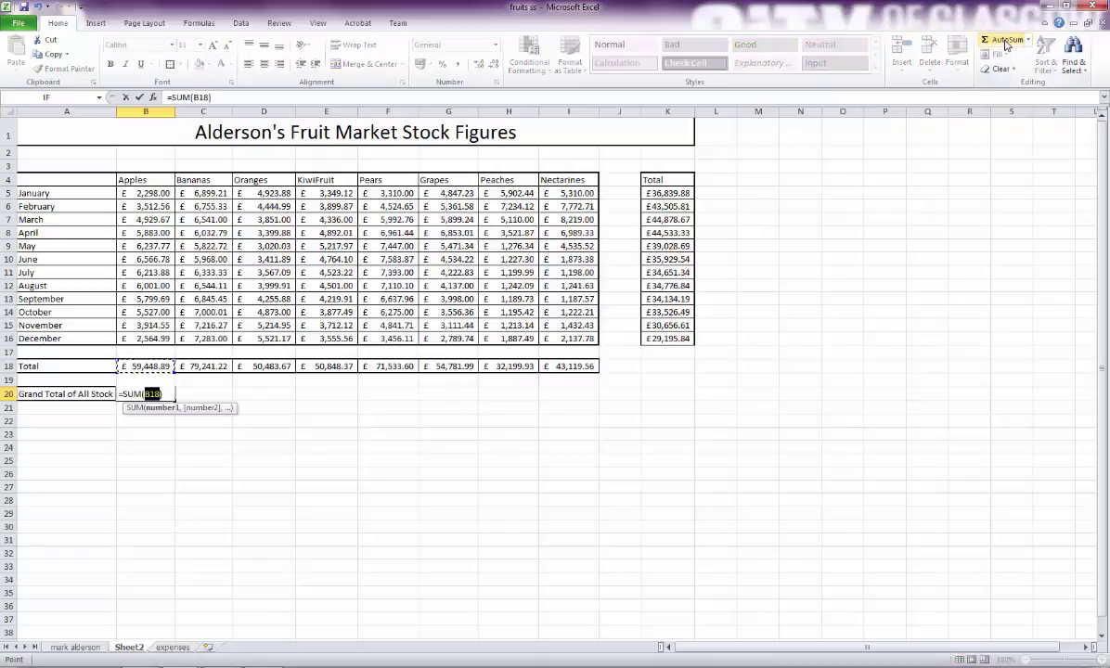
left_click_drag(144, 192, 561, 348)
key("Return")
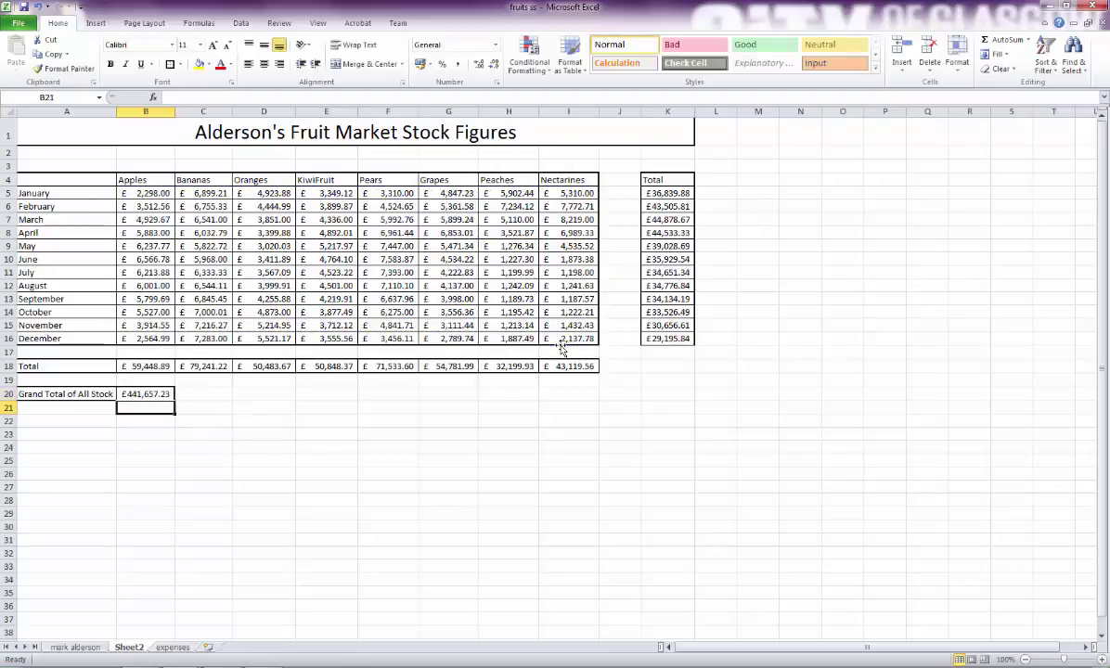
left_click(211, 394)
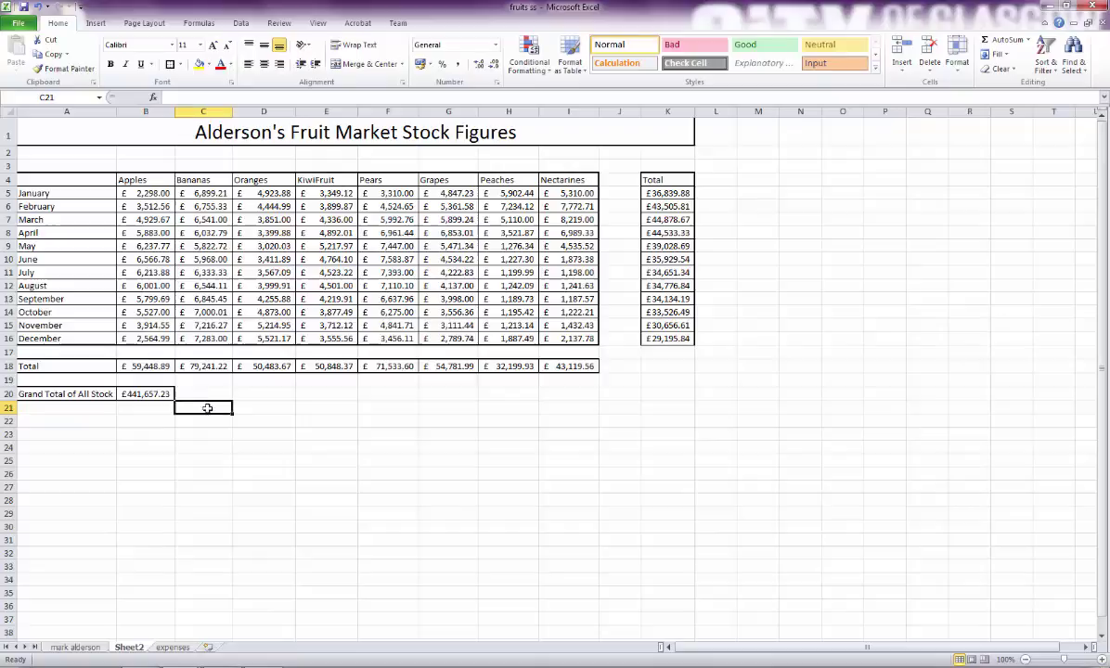
Step: Move the Total and Grand Total block A18:I20 down one row to A19:I21
left_click(390, 419)
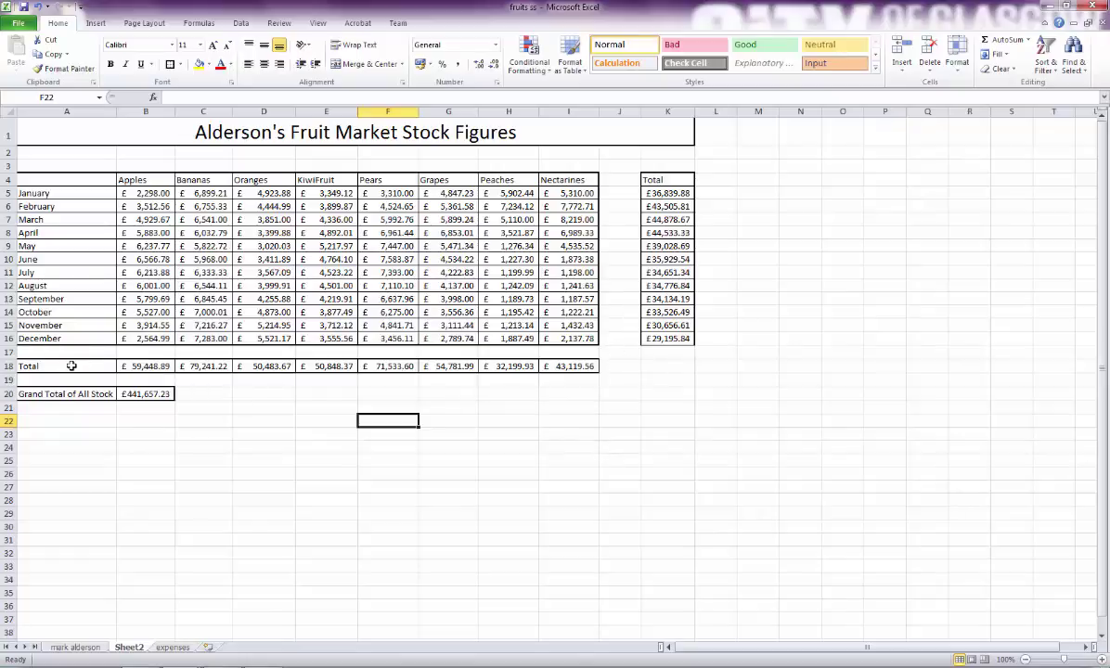
left_click_drag(74, 365, 564, 394)
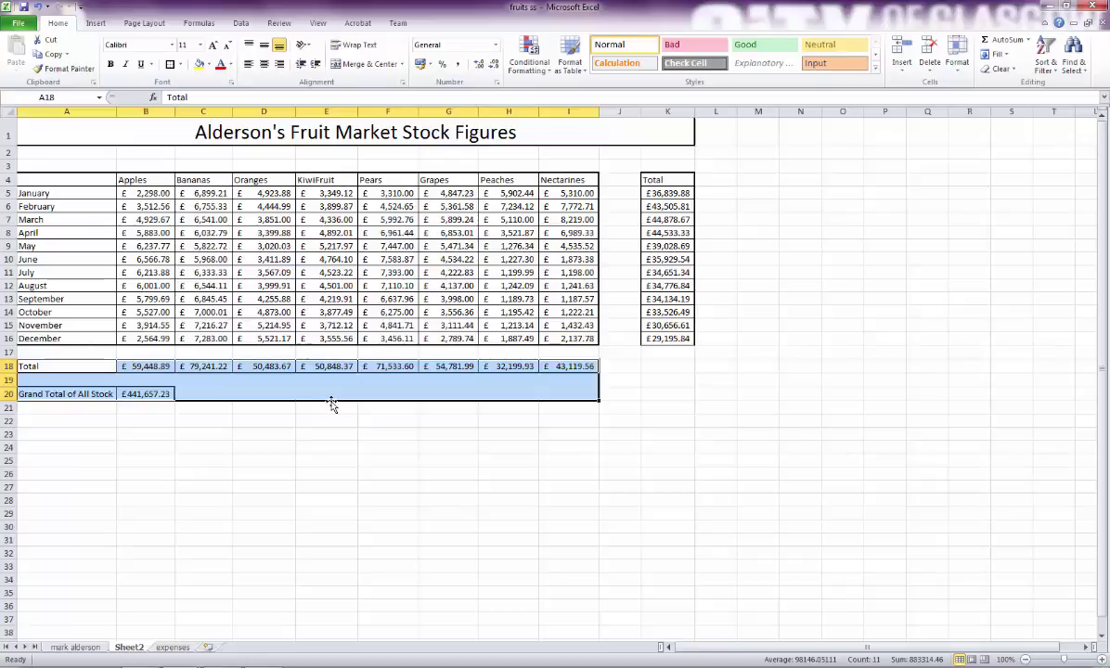
left_click_drag(333, 404, 339, 484)
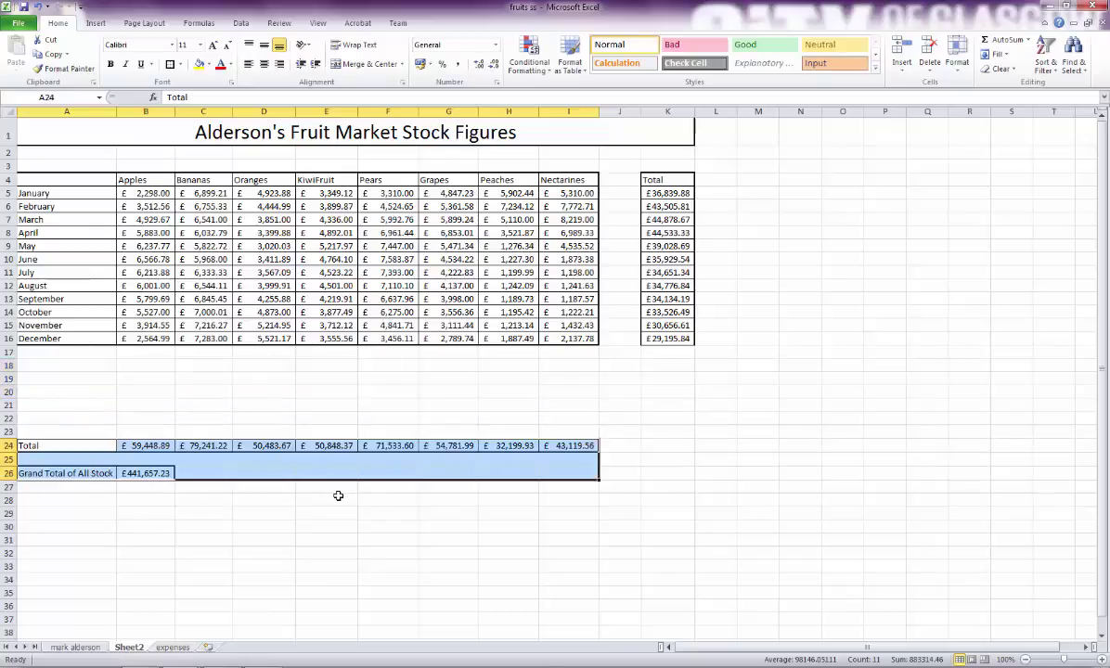
left_click_drag(349, 439, 785, 445)
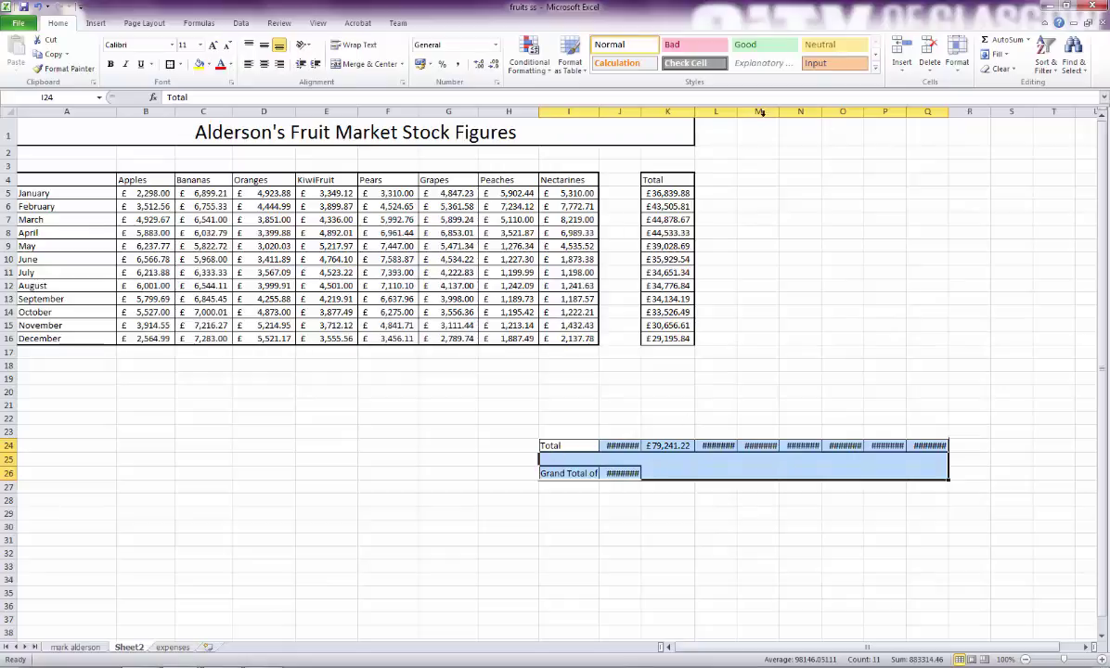
left_click_drag(786, 452, 364, 384)
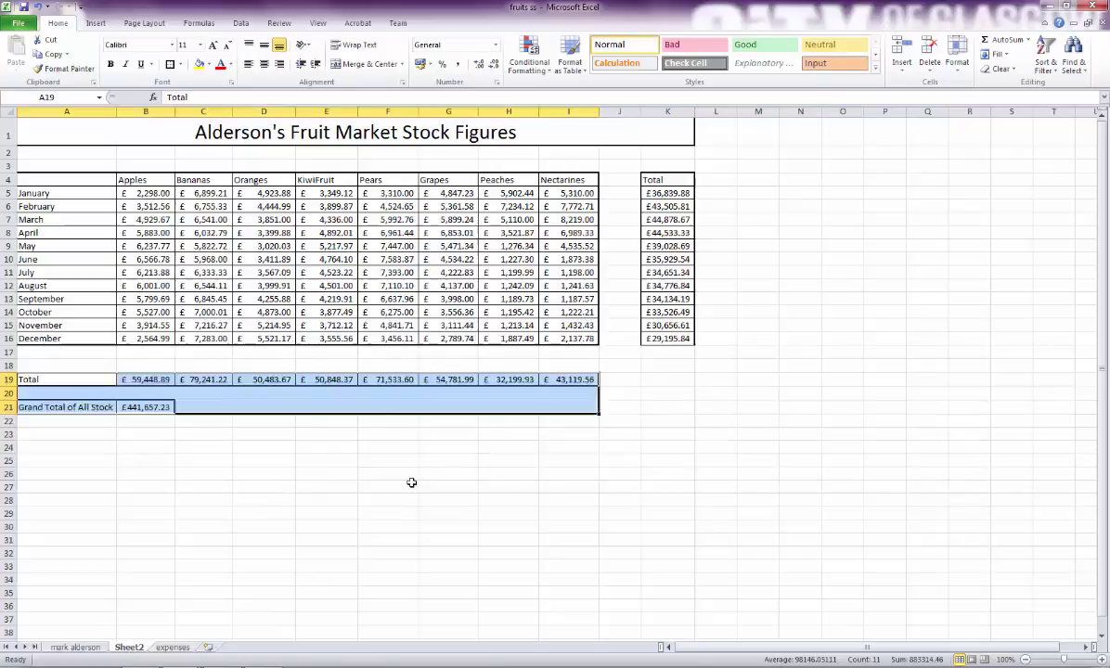
left_click(411, 487)
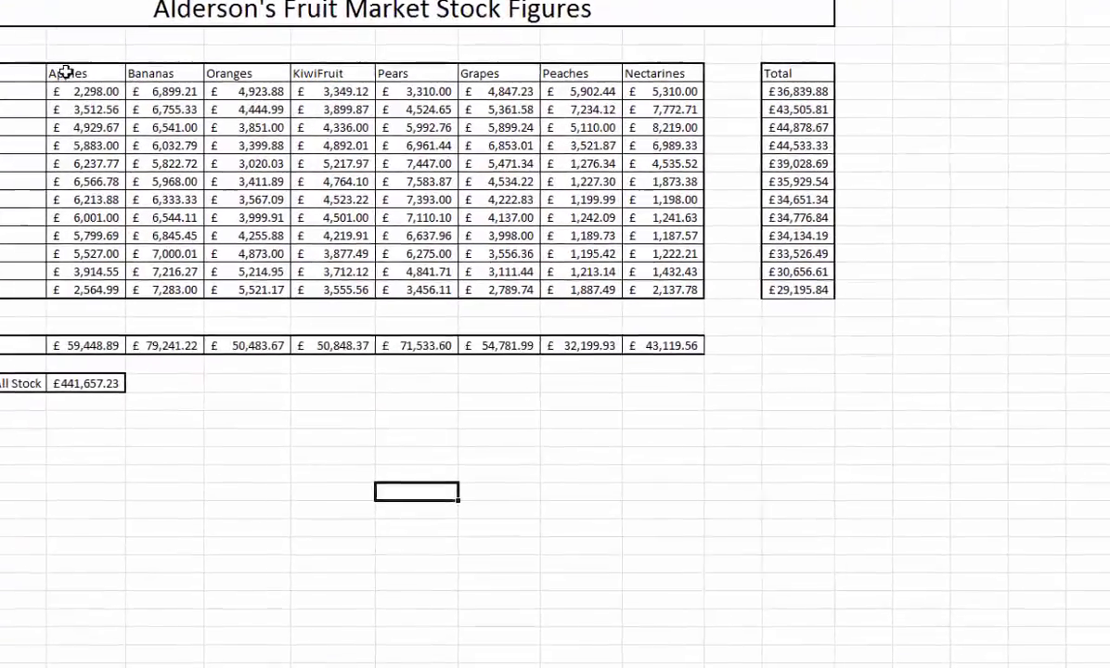
left_click_drag(96, 135, 577, 133)
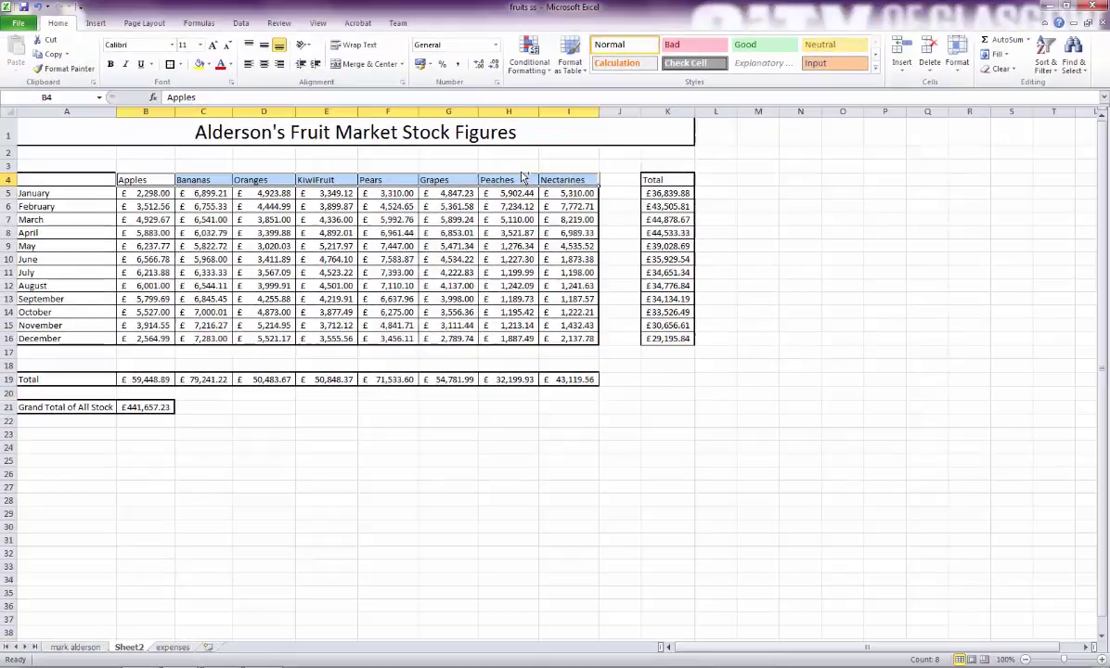
left_click_drag(610, 54, 695, 567)
left_click_drag(587, 540, 800, 518)
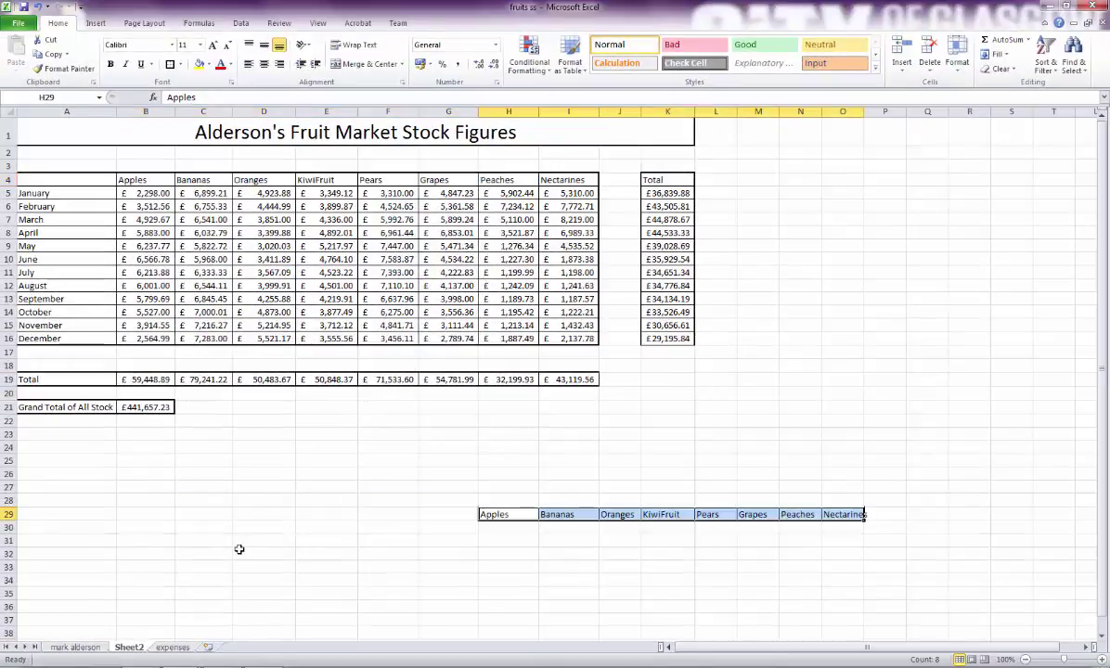
left_click(243, 538)
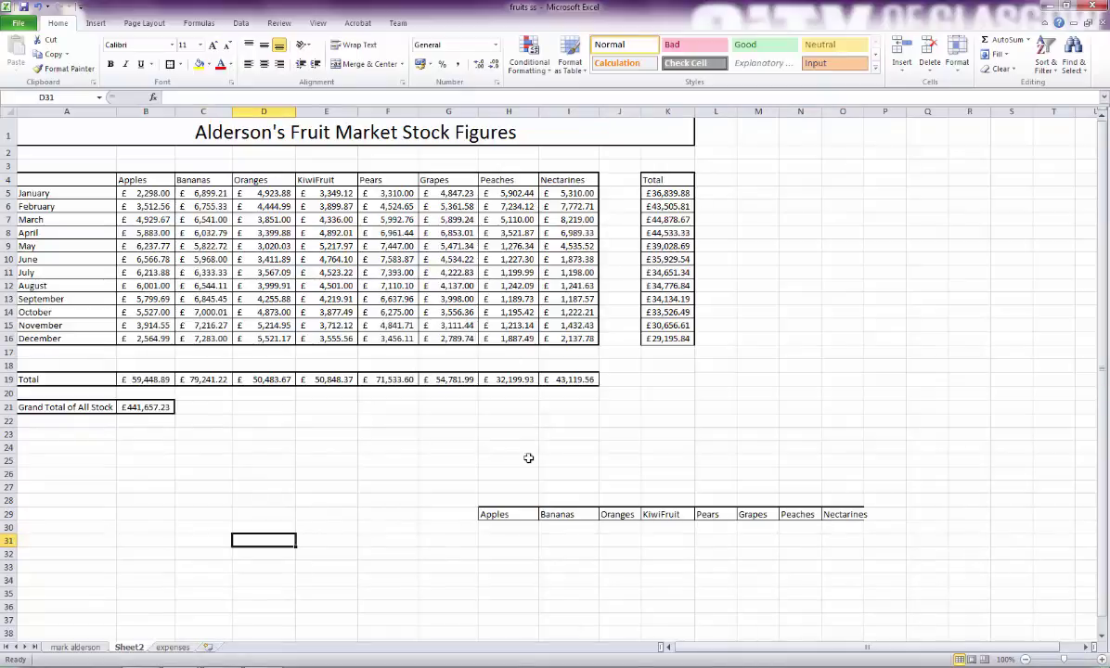
left_click_drag(422, 467, 899, 549)
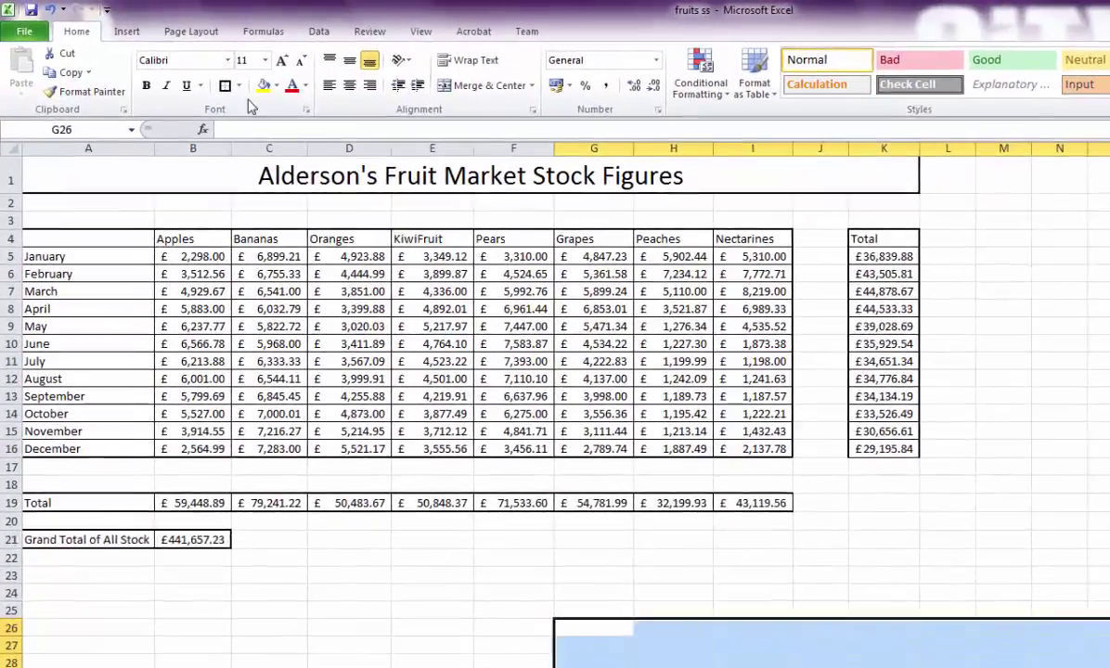
left_click(179, 64)
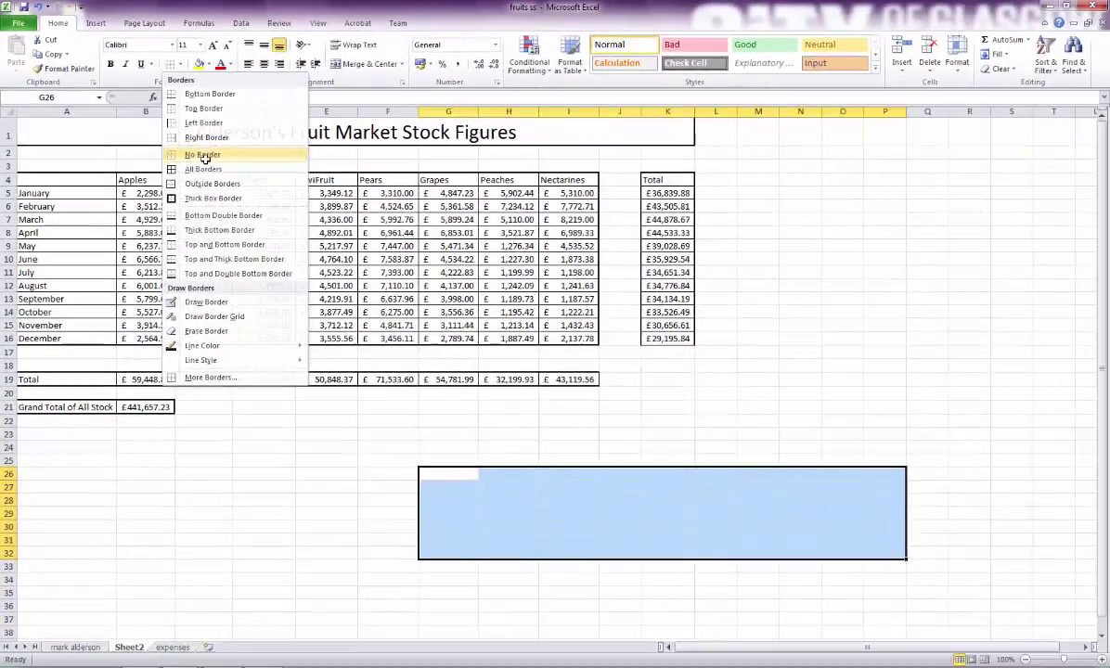
left_click(203, 155)
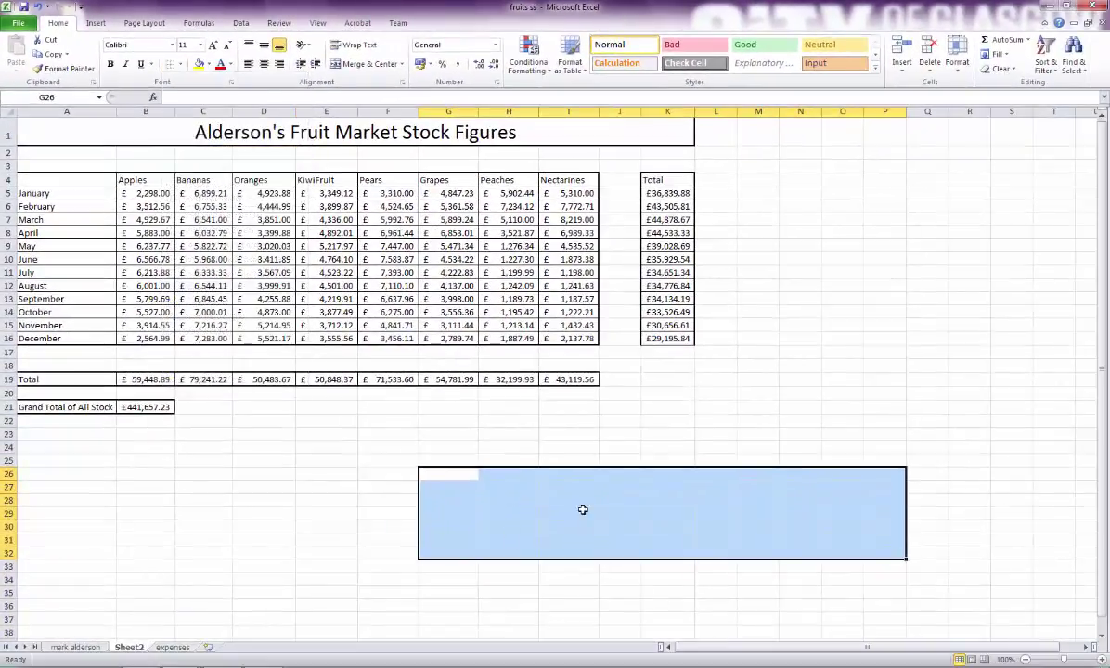
left_click(740, 420)
left_click(510, 497)
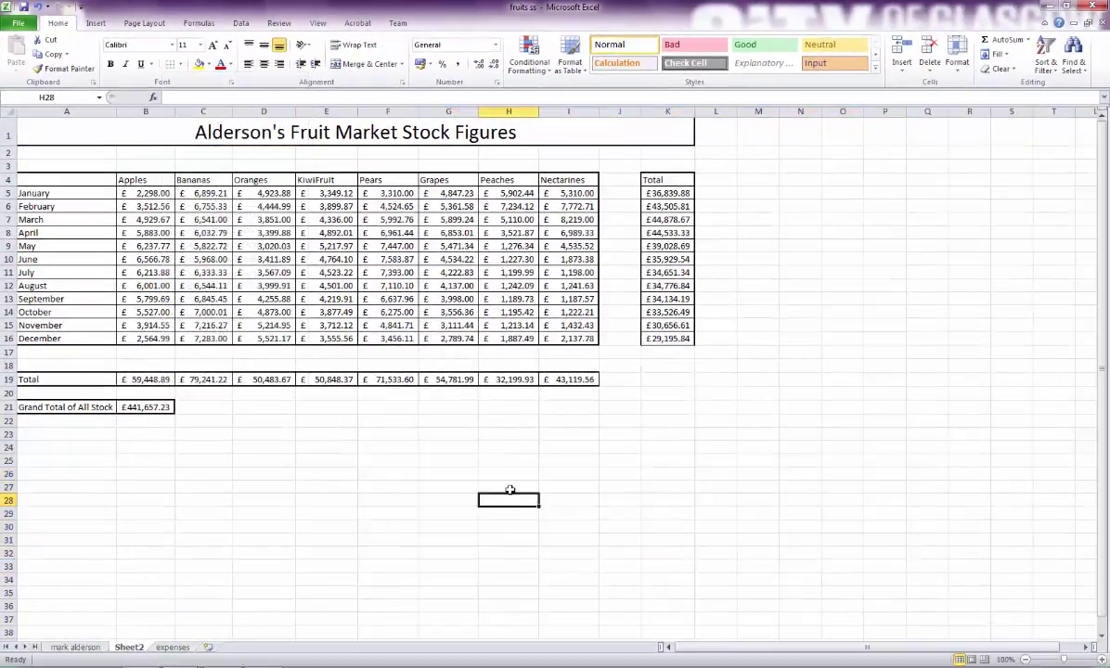